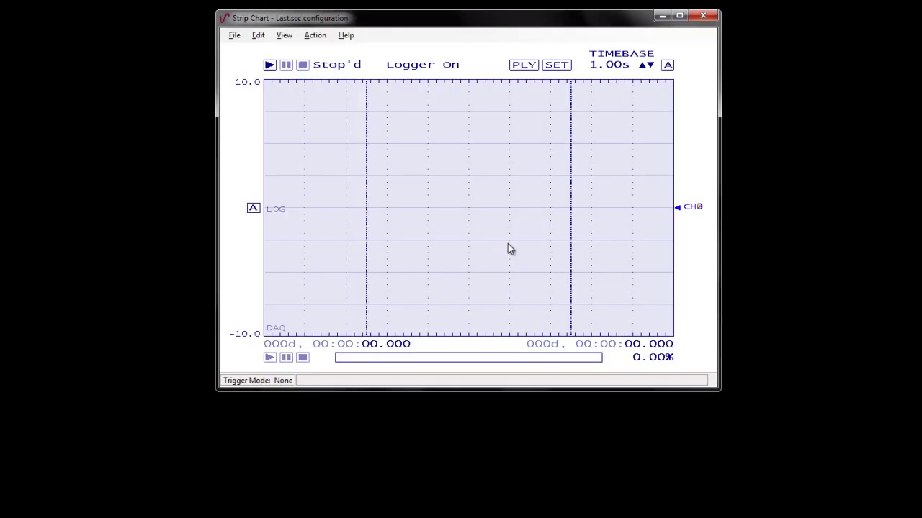
# Step: Create a new strip chart with CHANNEL0–CHANNEL3 auto-filled to Dev0 USB-1608GX-2AO inputs Ai0–Ai3 at +/-10V
pyautogui.click(234, 35)
pyautogui.click(245, 48)
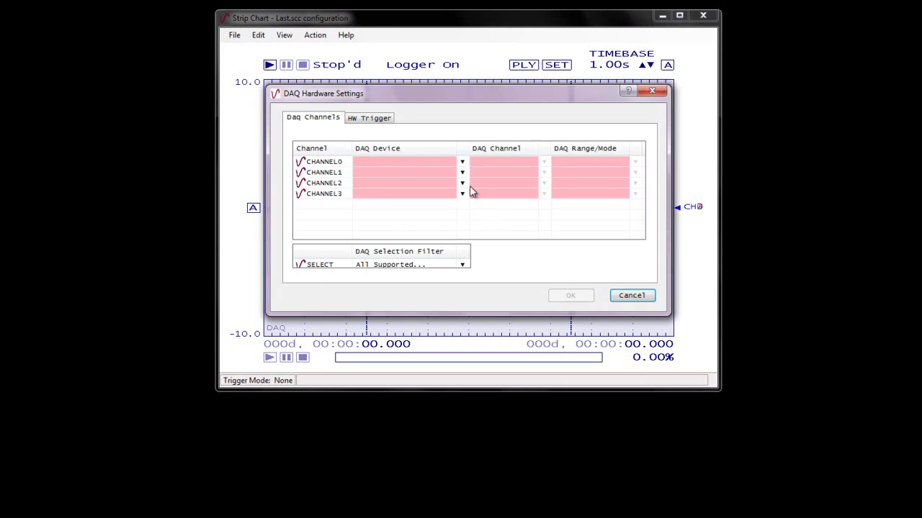
pyautogui.click(462, 162)
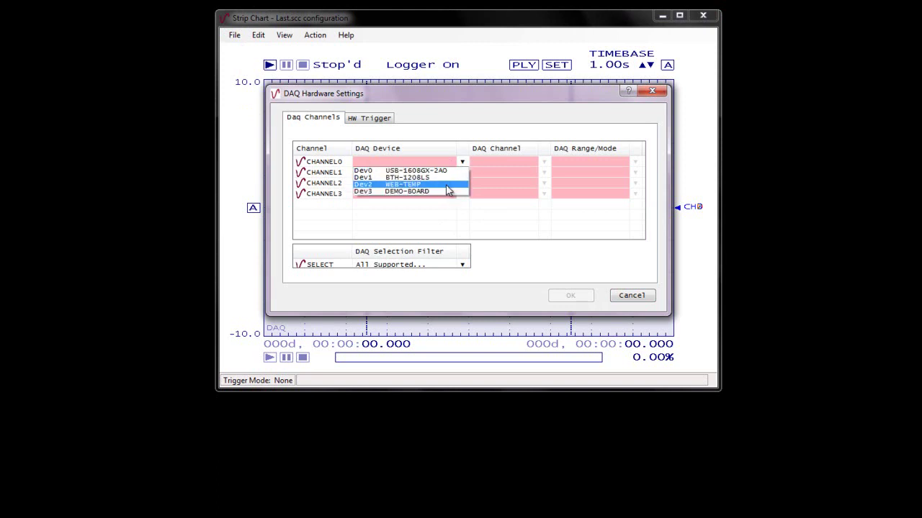
pyautogui.click(445, 171)
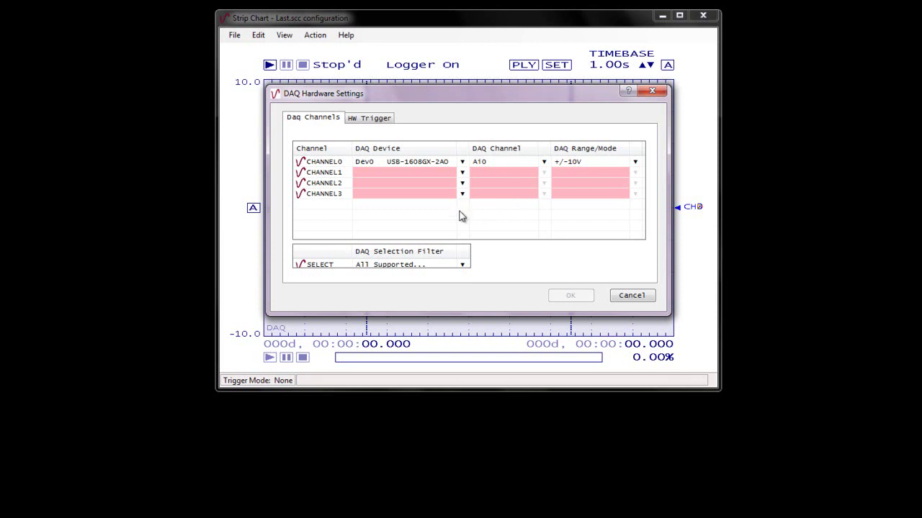
pyautogui.rightClick(344, 166)
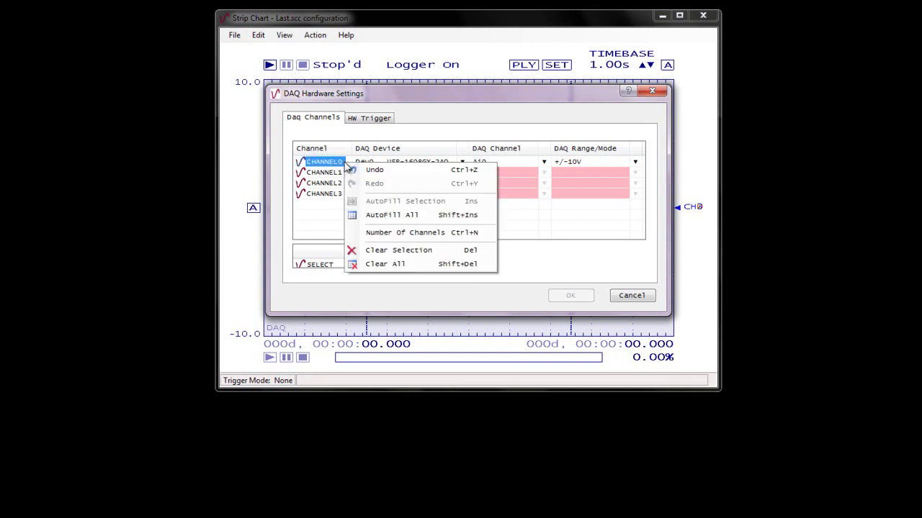
pyautogui.click(380, 217)
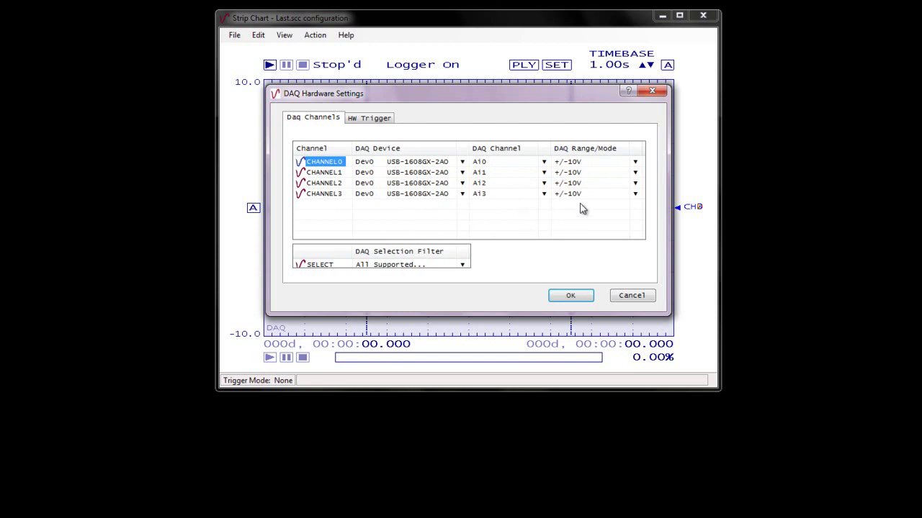
pyautogui.click(572, 297)
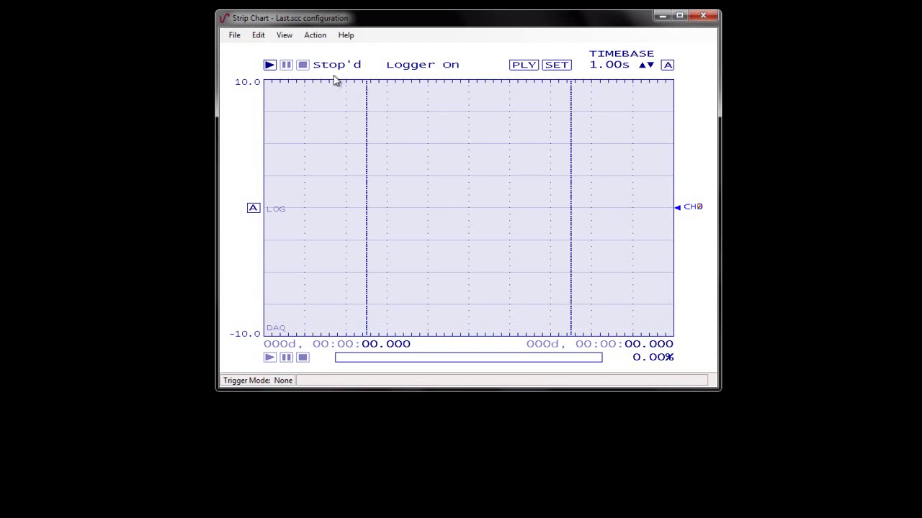
# Step: Change the scan rate to 150 Hz over 1 minute, giving 9000 samples per channel
pyautogui.click(261, 37)
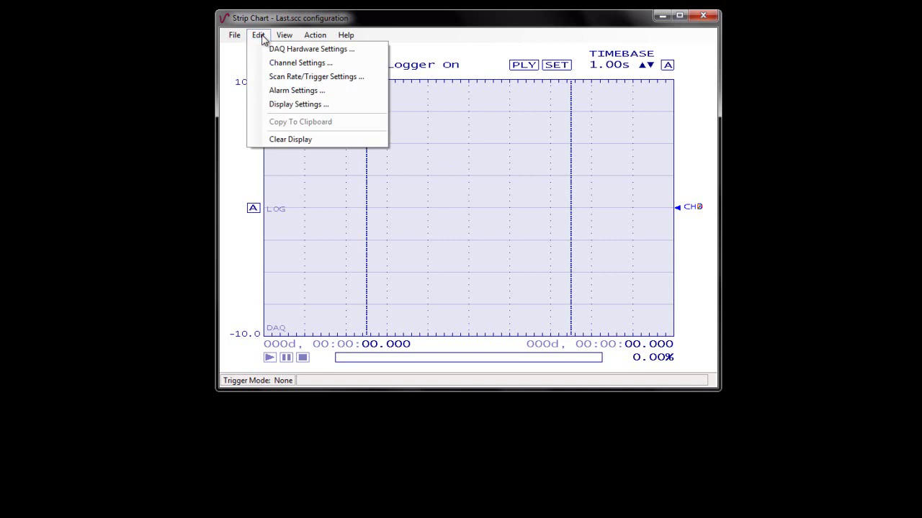
pyautogui.click(276, 76)
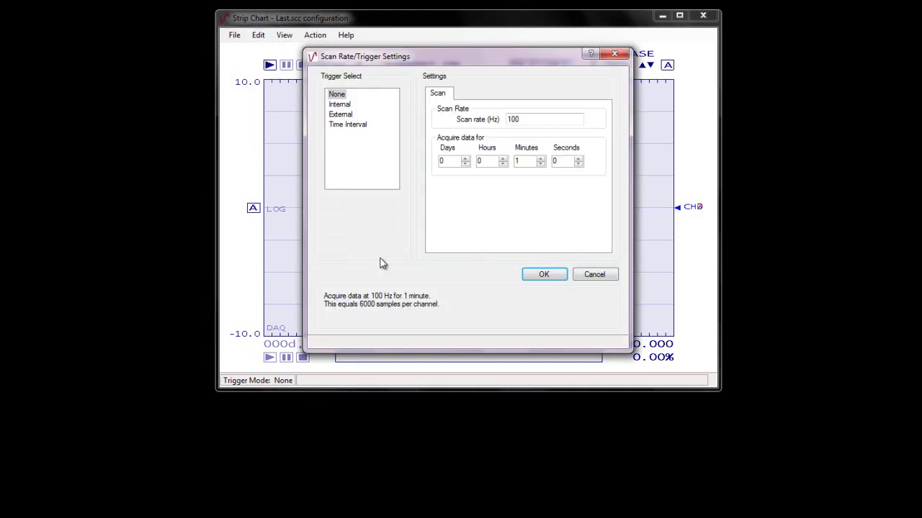
pyautogui.click(527, 119)
pyautogui.write('0')
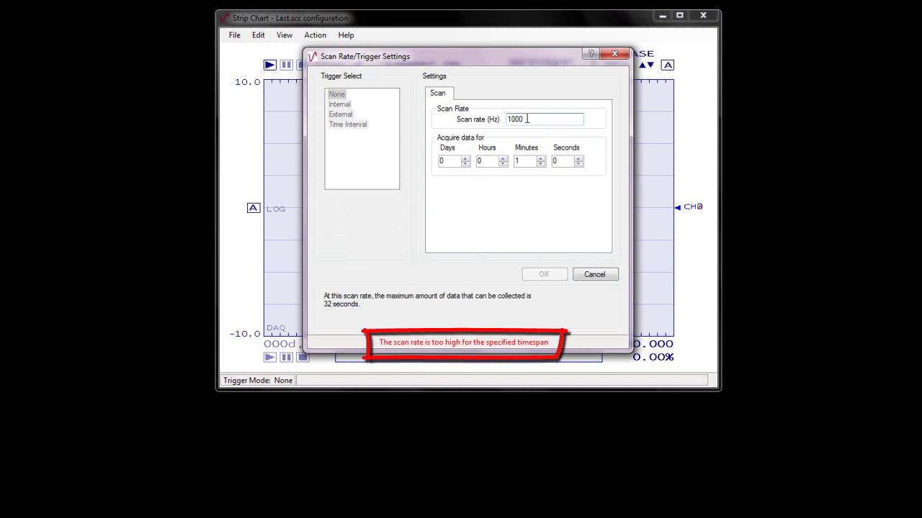
pyautogui.press('BackSpace')
pyautogui.press('BackSpace')
pyautogui.press('BackSpace')
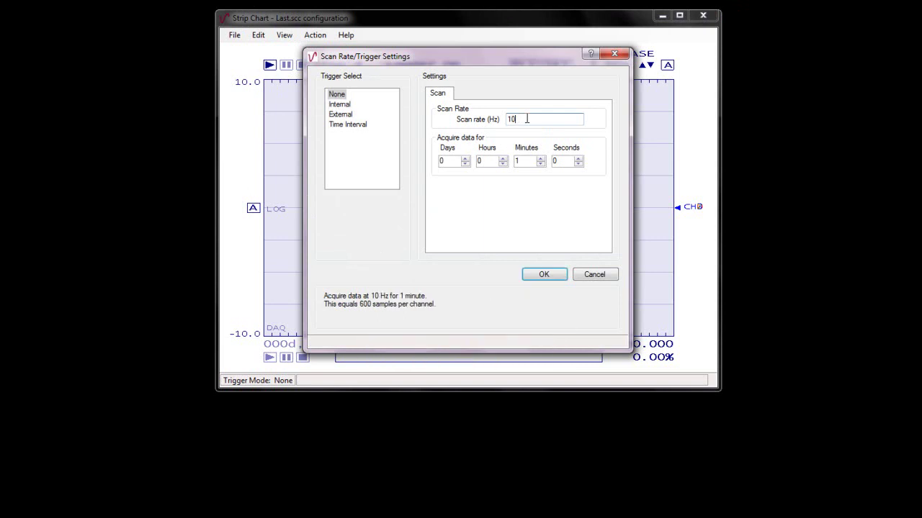
pyautogui.write('50')
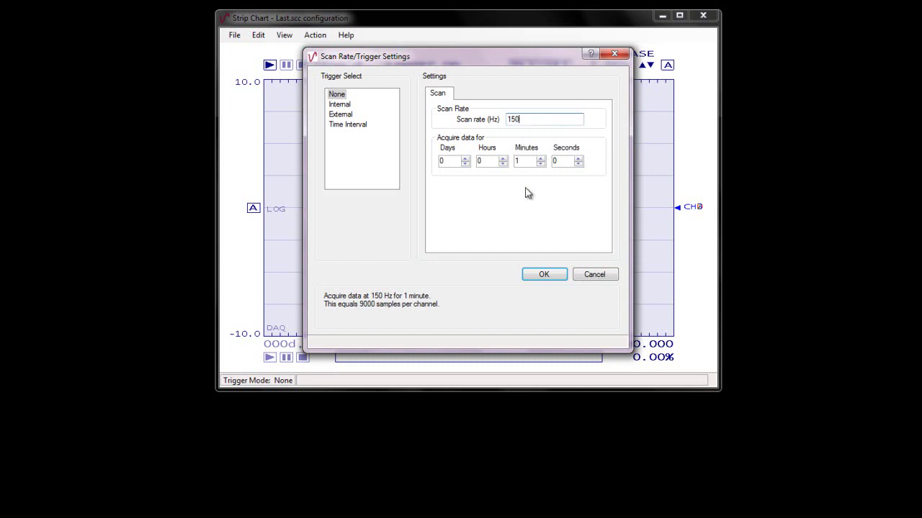
pyautogui.click(541, 276)
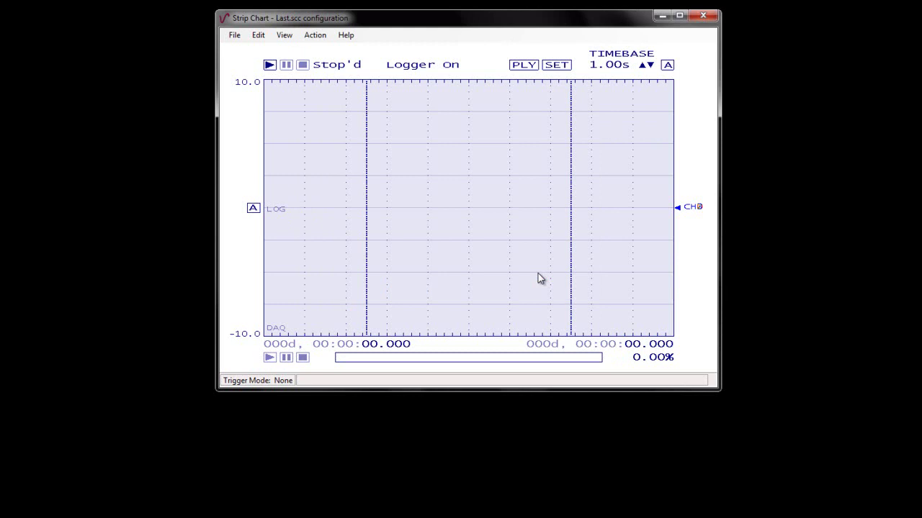
# Step: Set the Display Settings lane scale mode to NonOverlapped so CH0–CH3 stack in separate bands
pyautogui.click(258, 35)
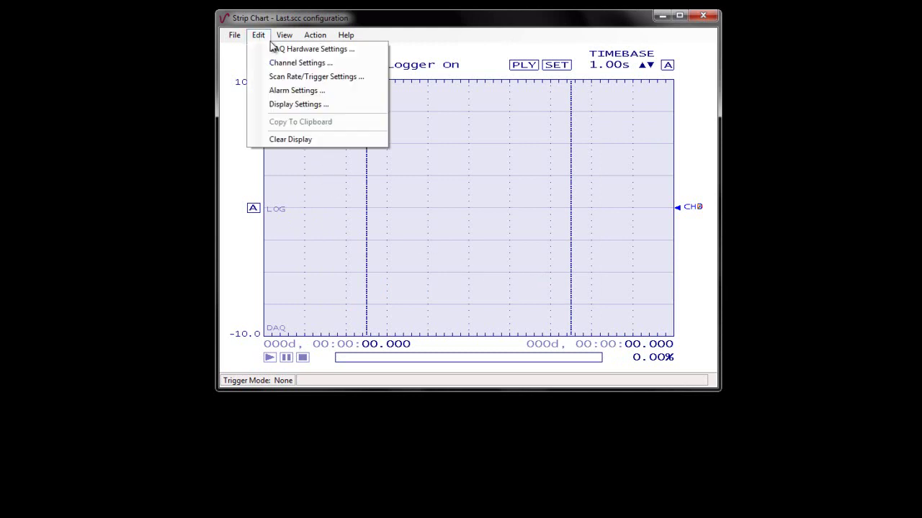
pyautogui.click(288, 105)
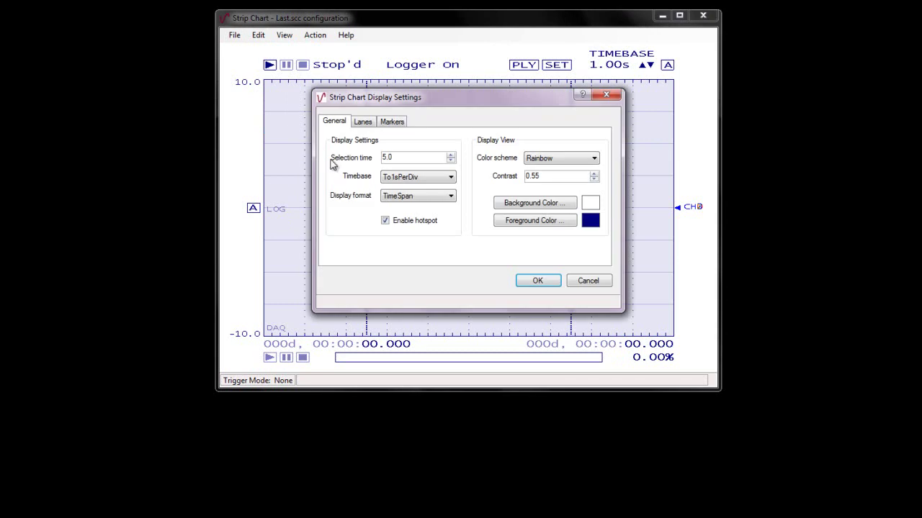
pyautogui.click(362, 123)
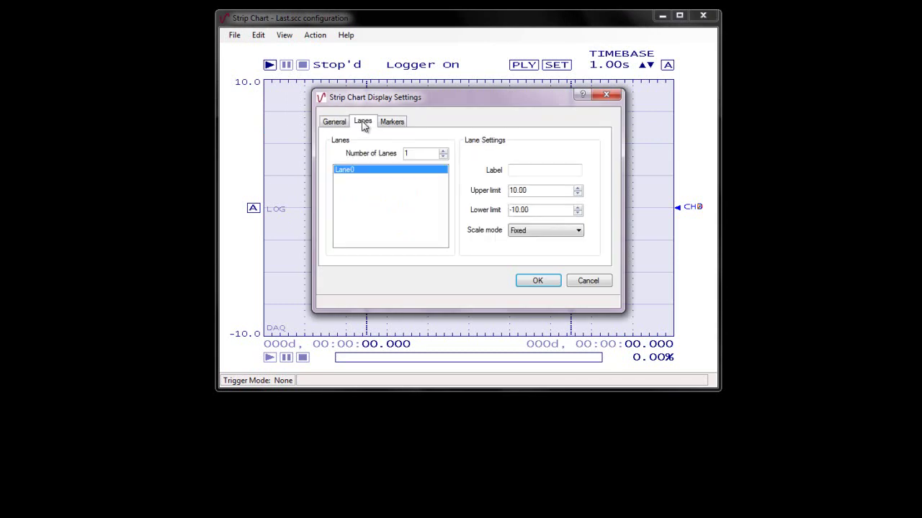
pyautogui.click(535, 231)
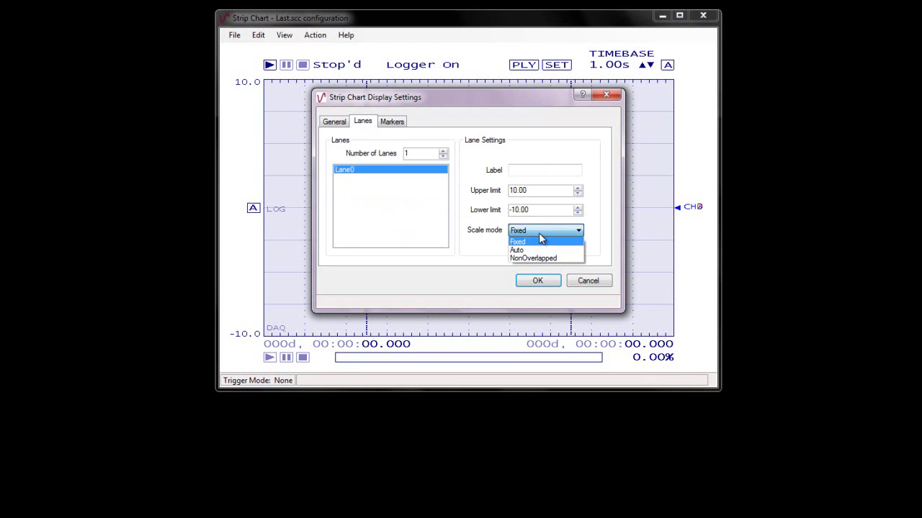
pyautogui.click(539, 259)
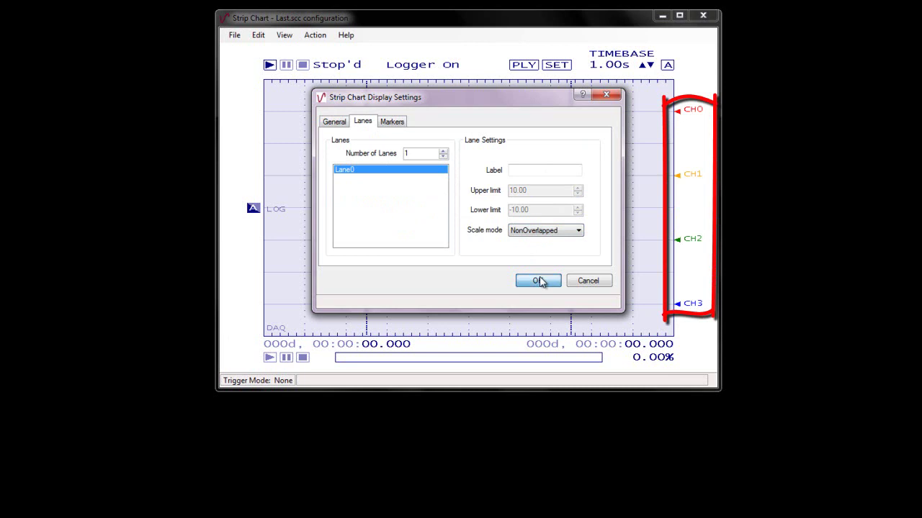
pyautogui.click(540, 281)
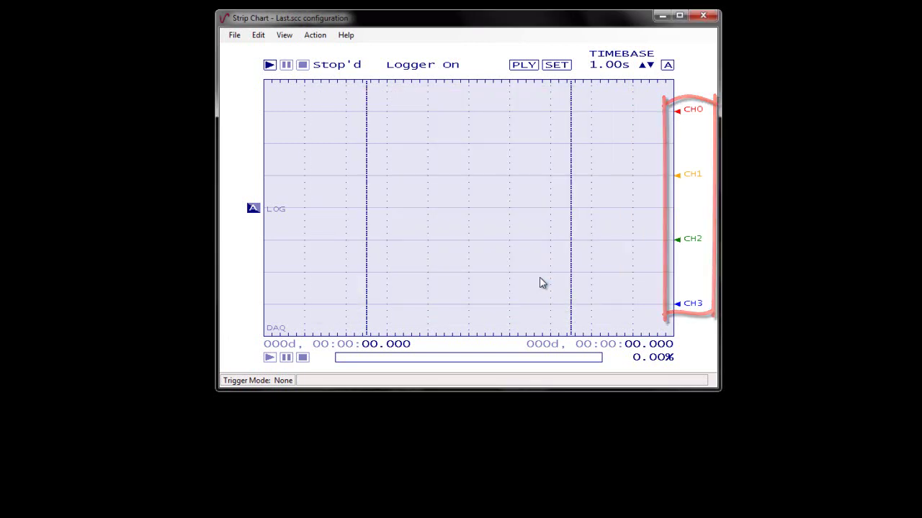
# Step: Start acquisition, shorten the timebase to 100ms, then restore it to 1.00s
pyautogui.click(268, 64)
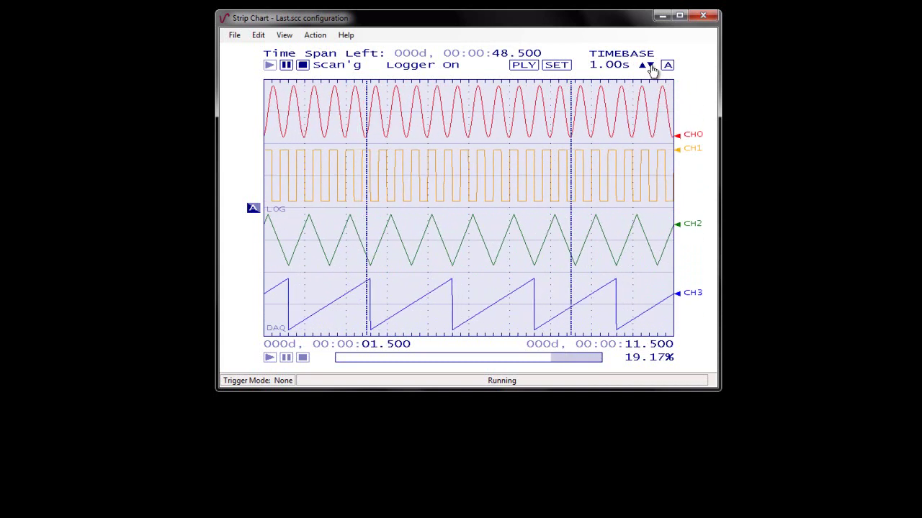
pyautogui.click(651, 66)
pyautogui.click(651, 66)
pyautogui.click(650, 66)
pyautogui.click(643, 66)
pyautogui.click(643, 65)
pyautogui.click(643, 66)
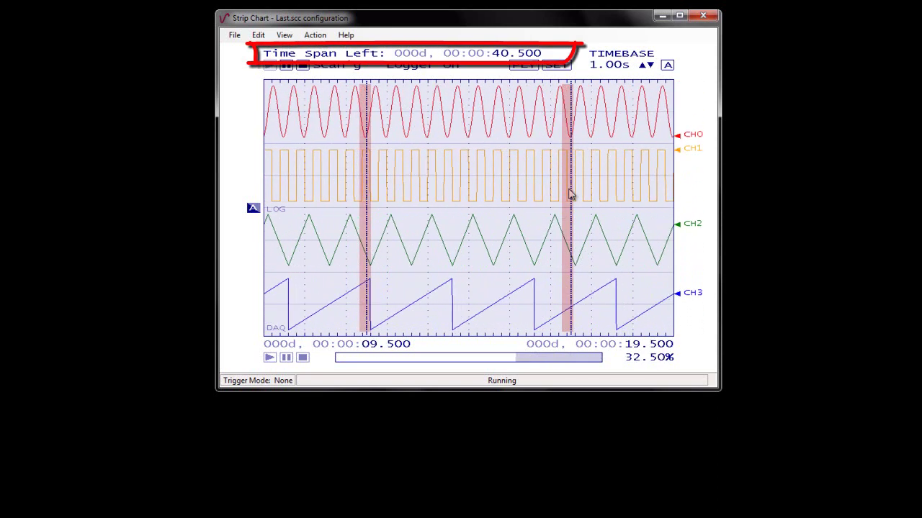
# Step: Narrow the gap between markers MK0 and MK1, show the Marker Values table, and stop acquisition
pyautogui.moveTo(572, 197)
pyautogui.mouseDown()
pyautogui.moveTo(509, 200)
pyautogui.moveTo(553, 203)
pyautogui.mouseUp()
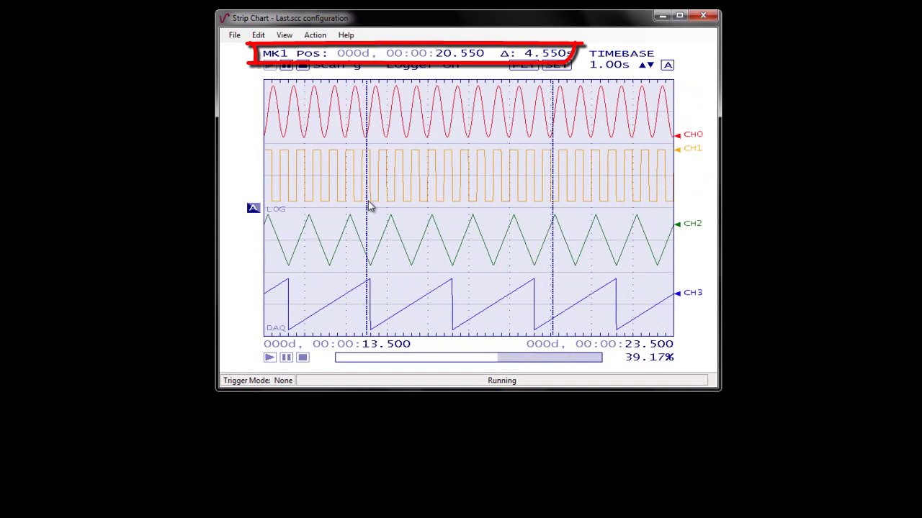
pyautogui.moveTo(368, 205)
pyautogui.mouseDown()
pyautogui.moveTo(439, 200)
pyautogui.moveTo(353, 202)
pyautogui.mouseUp()
pyautogui.click(284, 36)
pyautogui.click(285, 35)
pyautogui.click(285, 36)
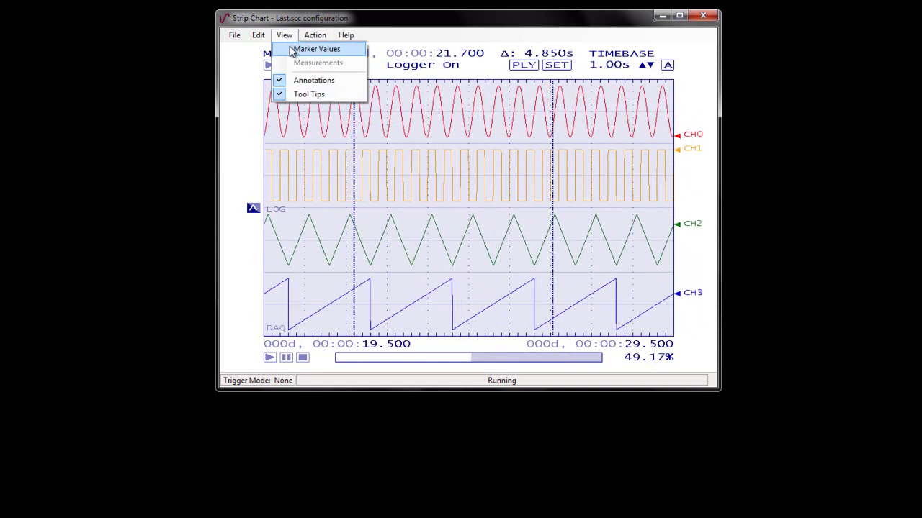
pyautogui.click(316, 49)
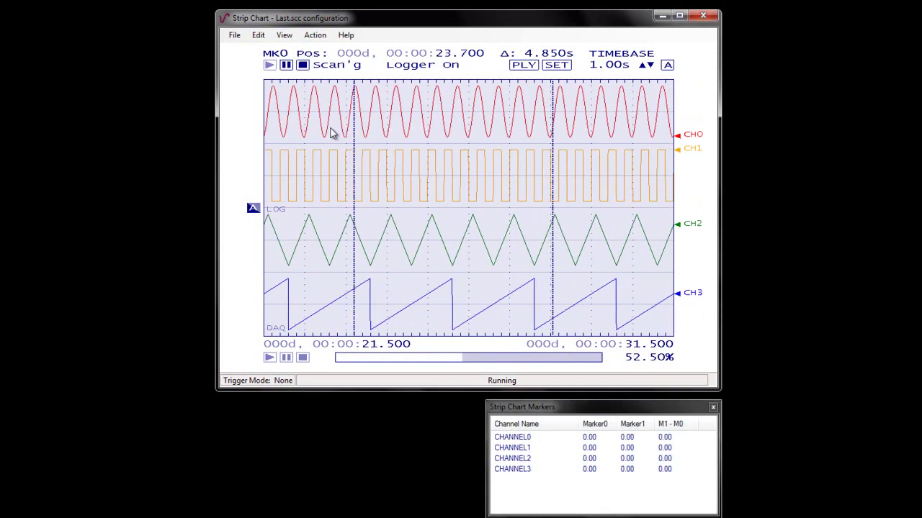
pyautogui.click(304, 65)
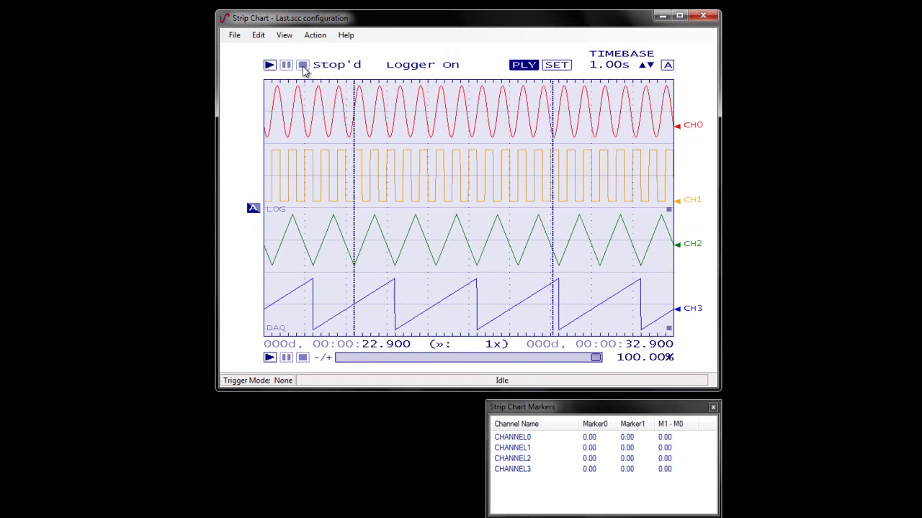
# Step: Save the recorded chart data as example.csv in CSV format
pyautogui.click(234, 35)
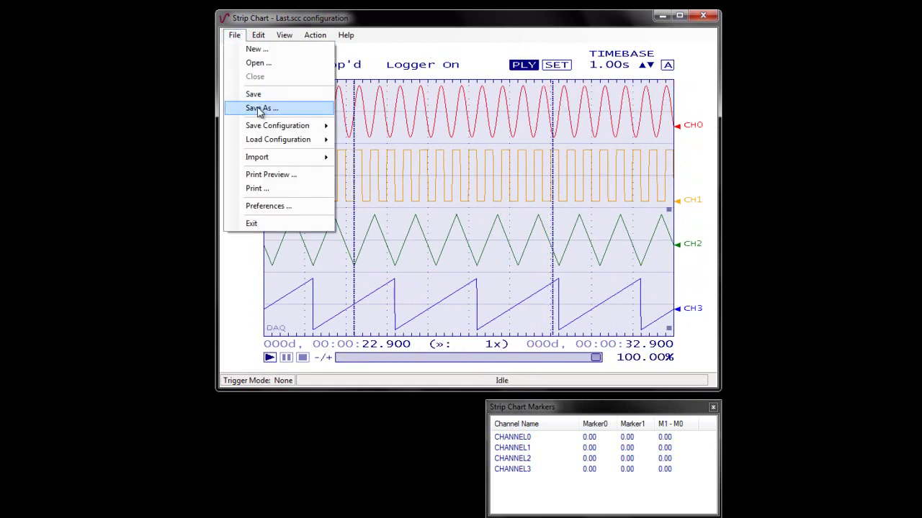
pyautogui.click(259, 109)
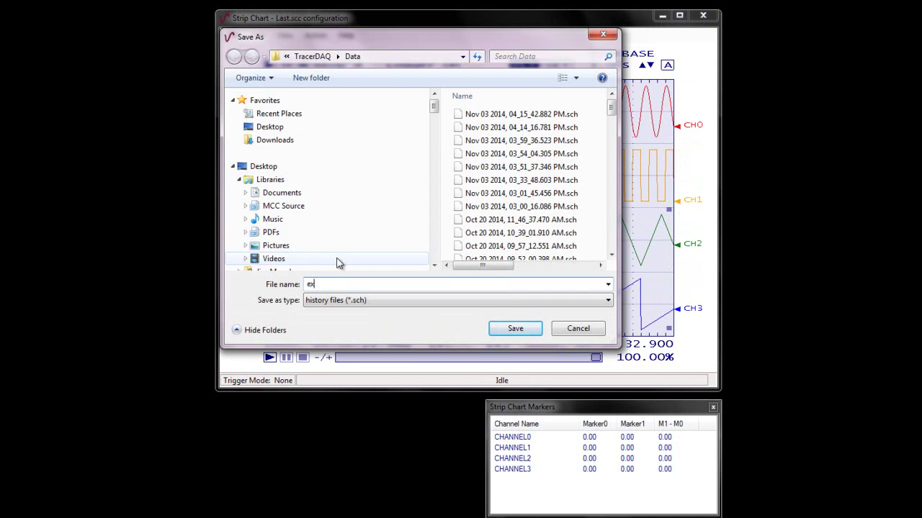
pyautogui.click(376, 300)
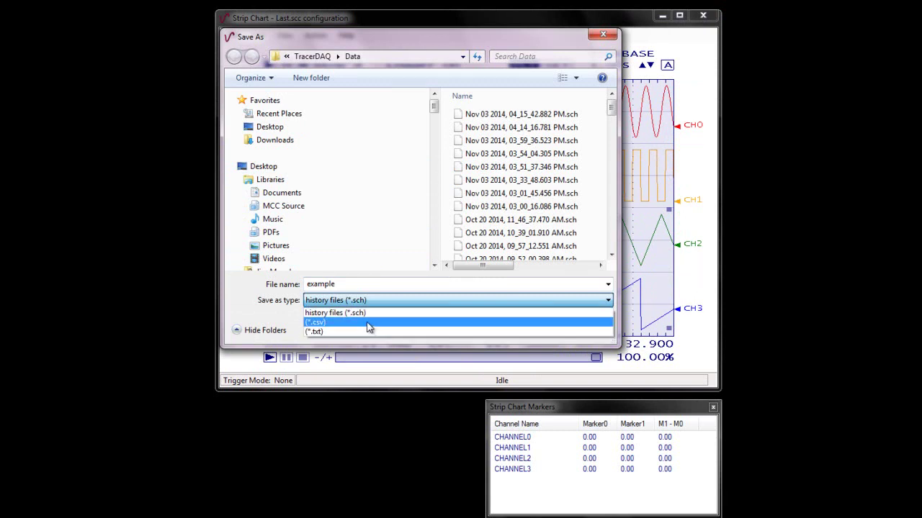
pyautogui.click(371, 322)
pyautogui.click(514, 329)
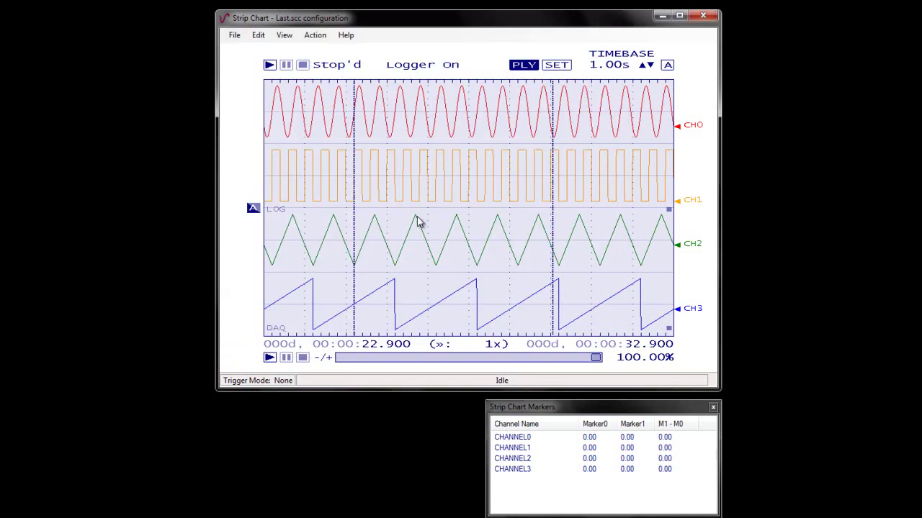
# Step: Close the Strip Chart window to return to the TracerDAQ launcher
pyautogui.click(234, 35)
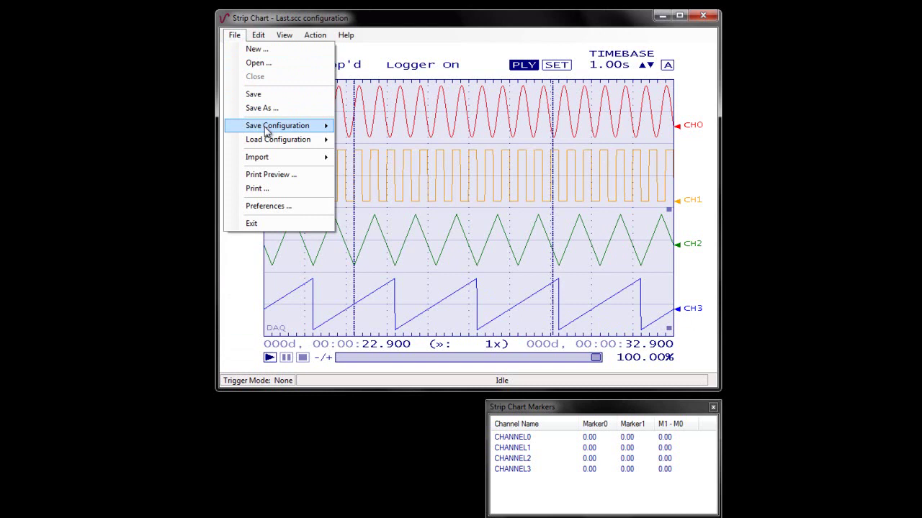
pyautogui.moveTo(308, 126)
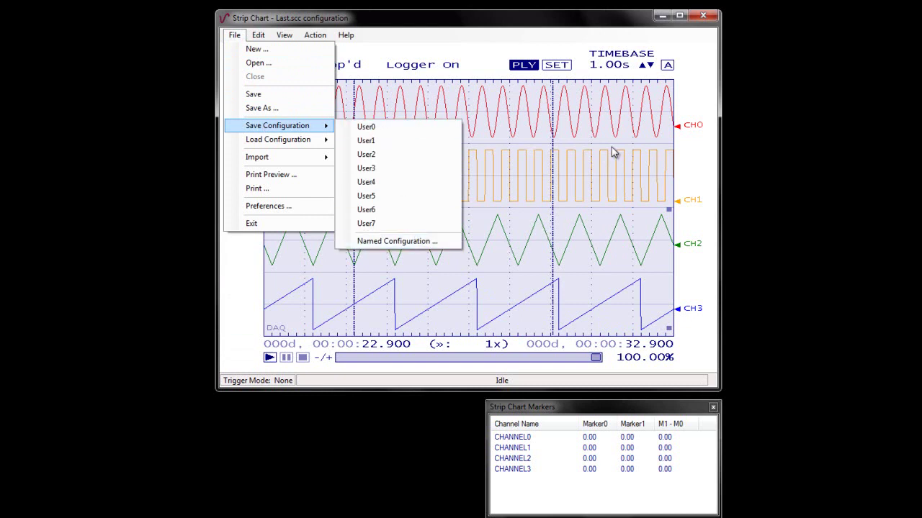
pyautogui.click(698, 16)
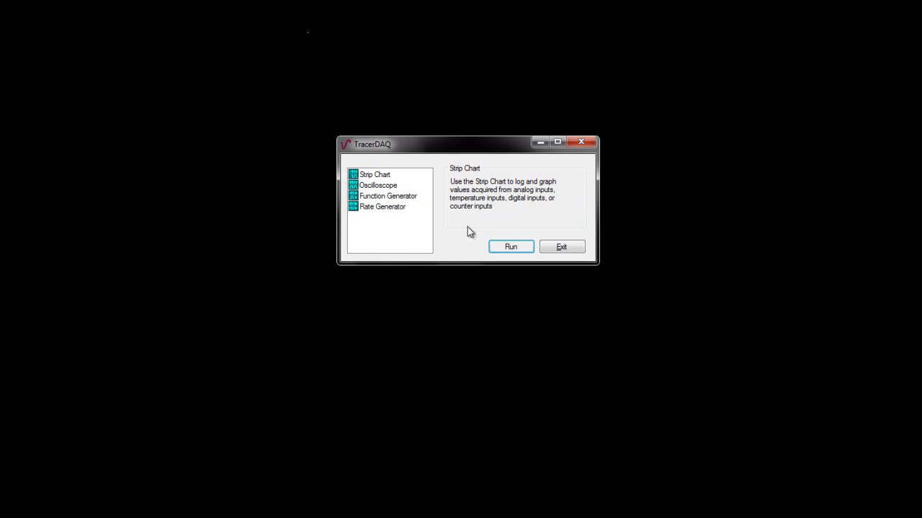
# Step: Launch the Oscilloscope from the launcher and start a new configuration
pyautogui.click(379, 186)
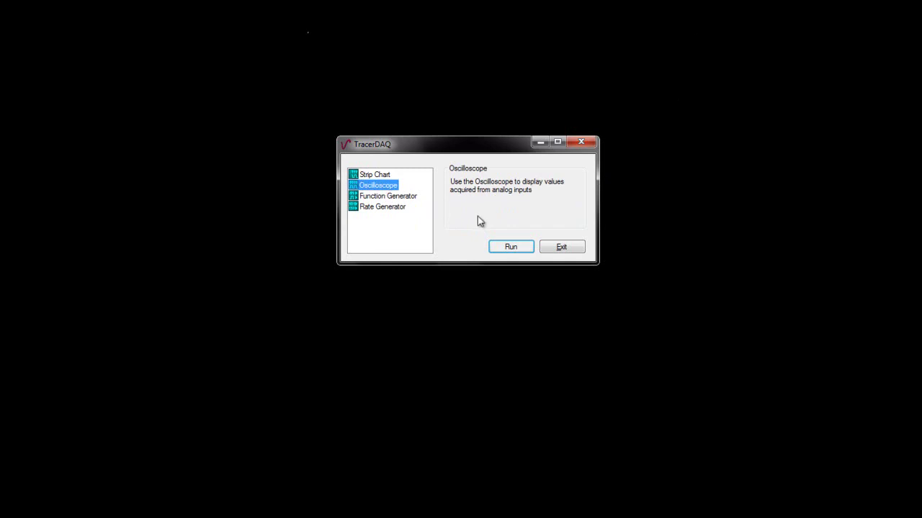
pyautogui.click(499, 244)
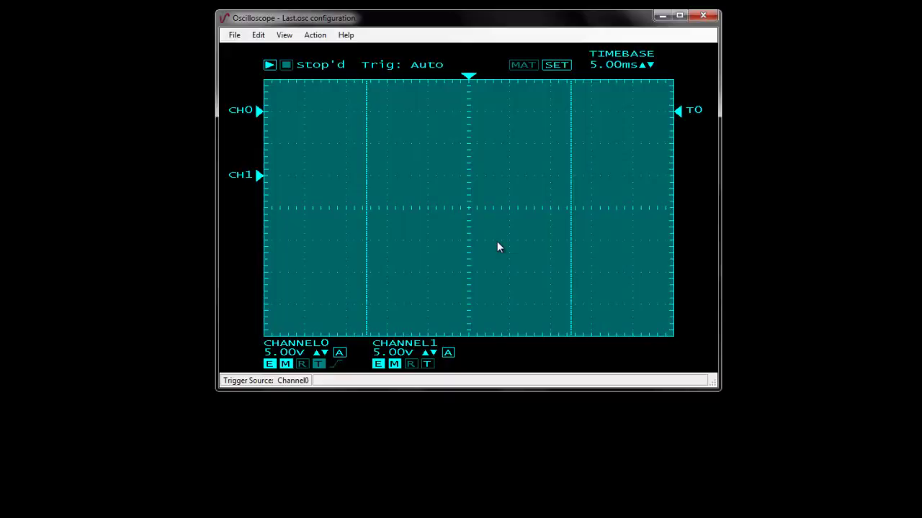
pyautogui.click(235, 35)
pyautogui.click(243, 48)
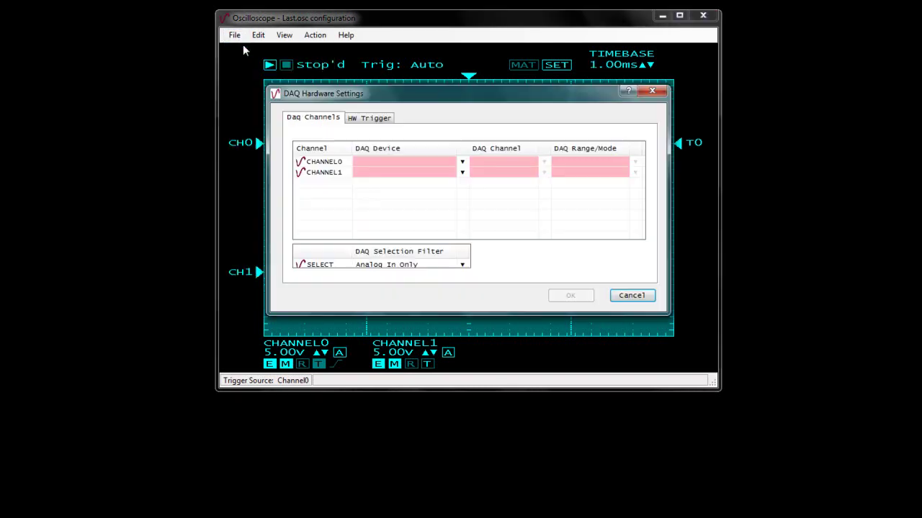
# Step: Assign Dev2 USB-1608GX-2AO to CHANNEL0 and auto-fill CHANNEL1, giving Ai0–Ai1 at +/-10V
pyautogui.click(462, 165)
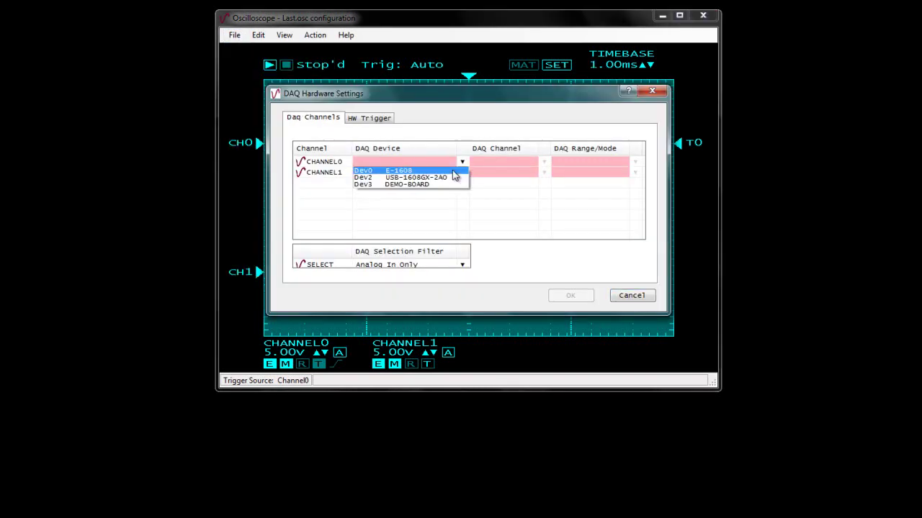
pyautogui.click(453, 178)
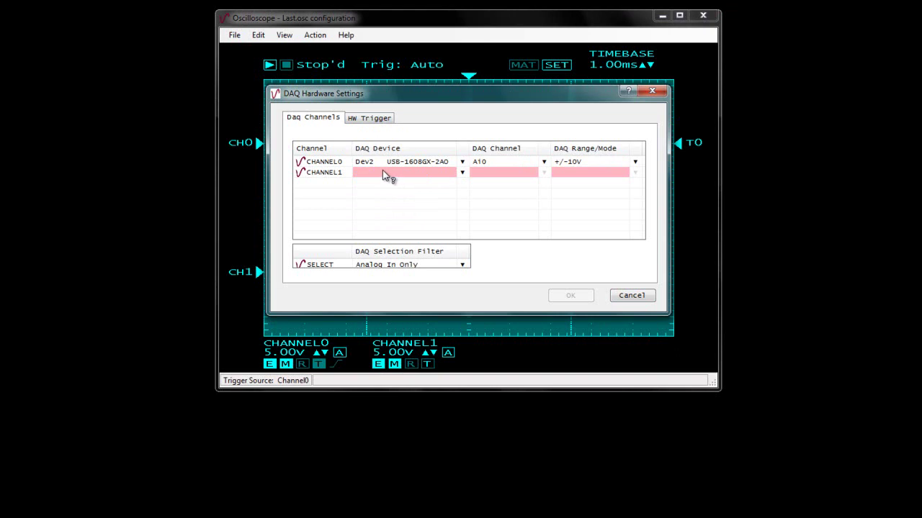
pyautogui.rightClick(345, 174)
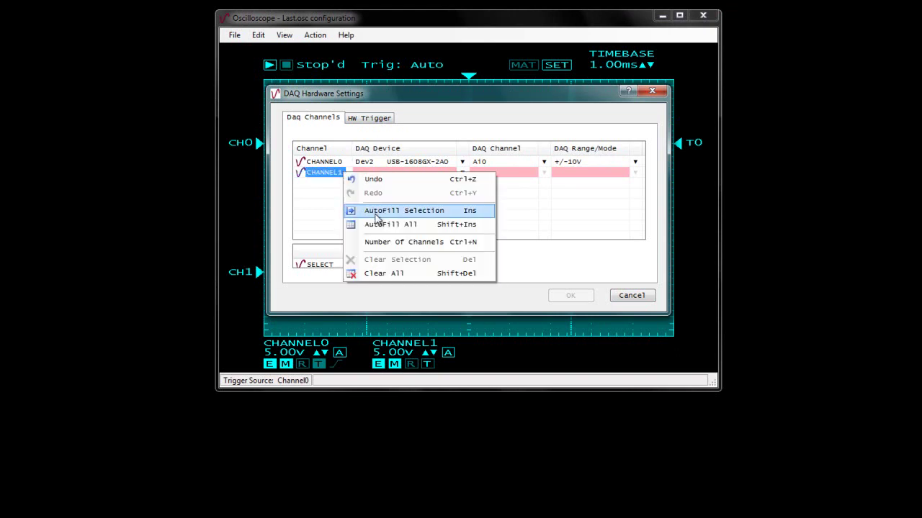
pyautogui.click(380, 224)
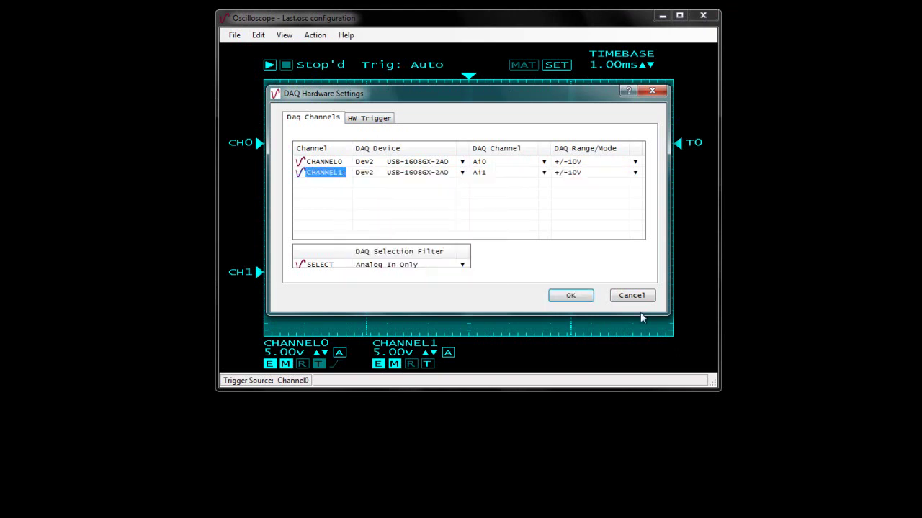
pyautogui.click(556, 297)
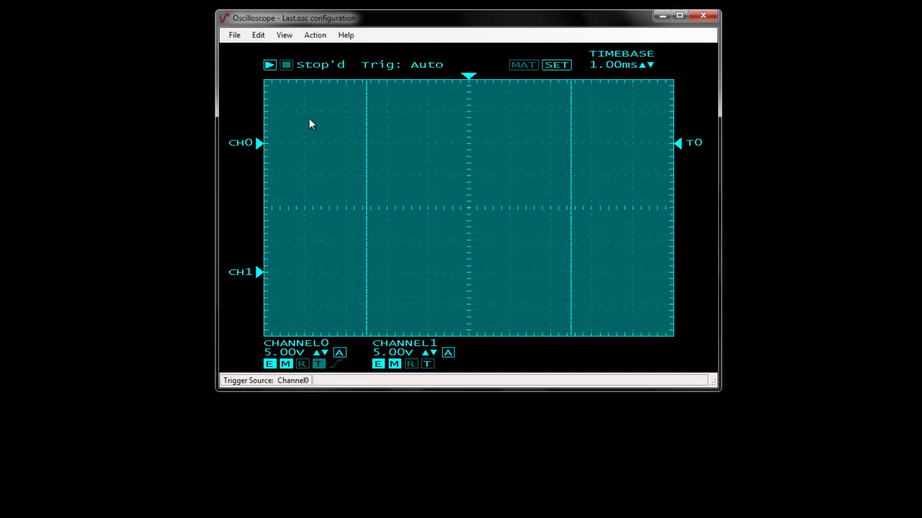
pyautogui.click(258, 34)
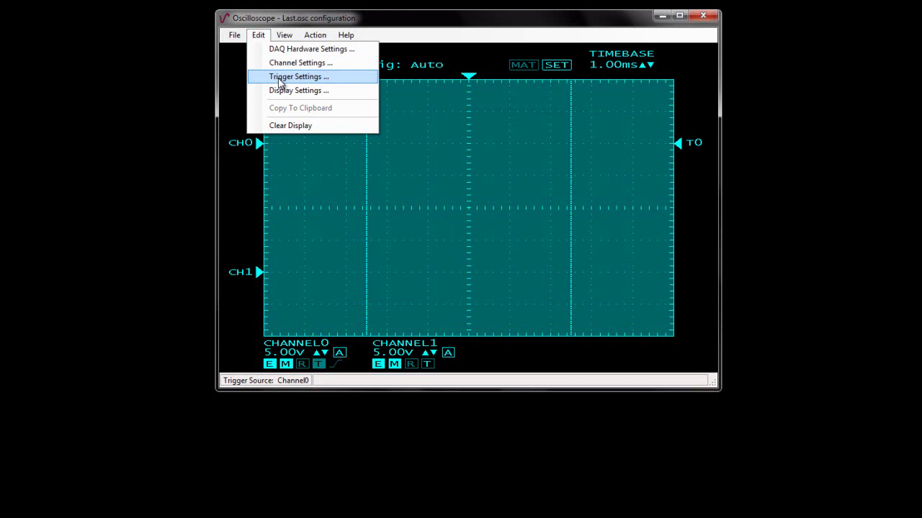
# Step: Set the trigger to Normal mode, Falling slope, with a trigger level of 5.00
pyautogui.click(280, 82)
pyautogui.click(515, 169)
pyautogui.click(501, 188)
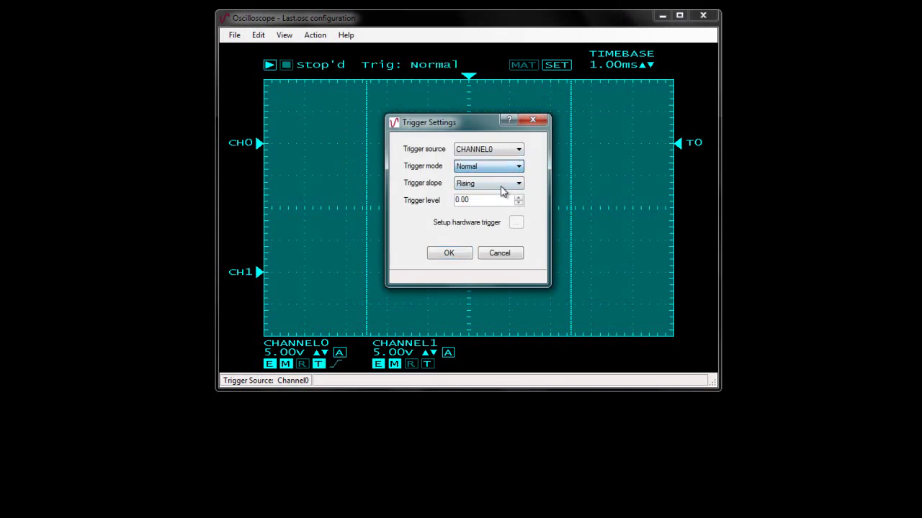
pyautogui.click(503, 186)
pyautogui.click(495, 204)
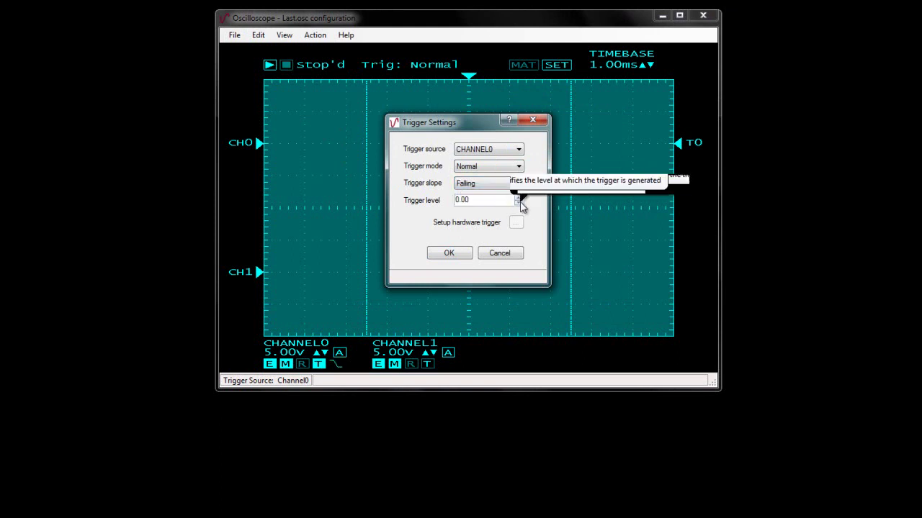
pyautogui.click(518, 197)
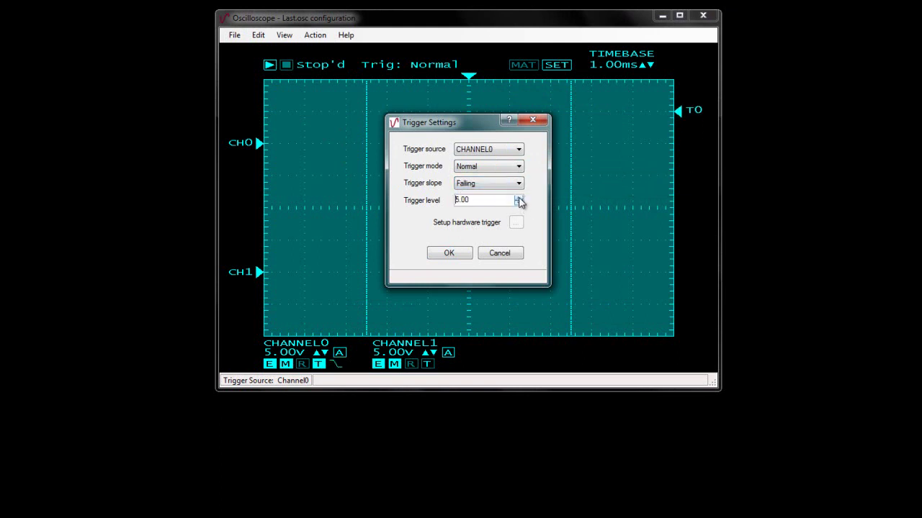
pyautogui.click(463, 251)
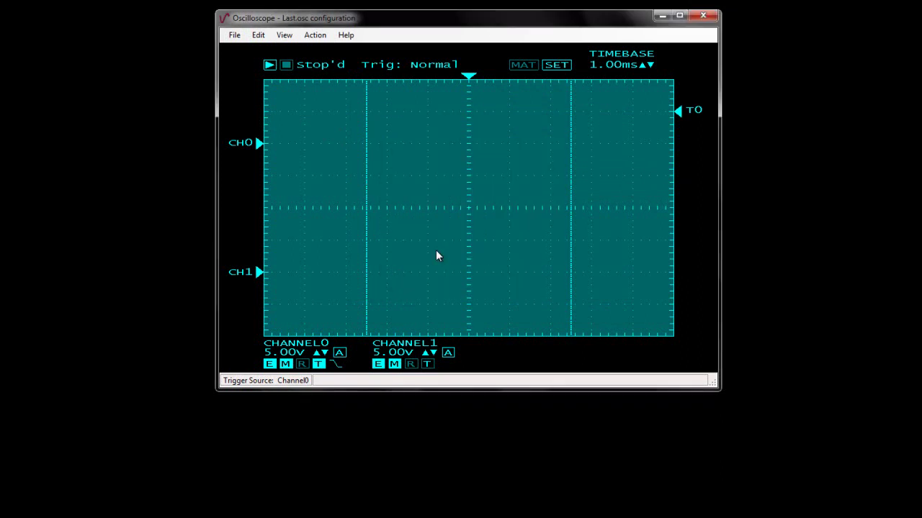
# Step: Run the scope, trigger on Channel1 at about 800 mV, then stop acquisition
pyautogui.click(269, 65)
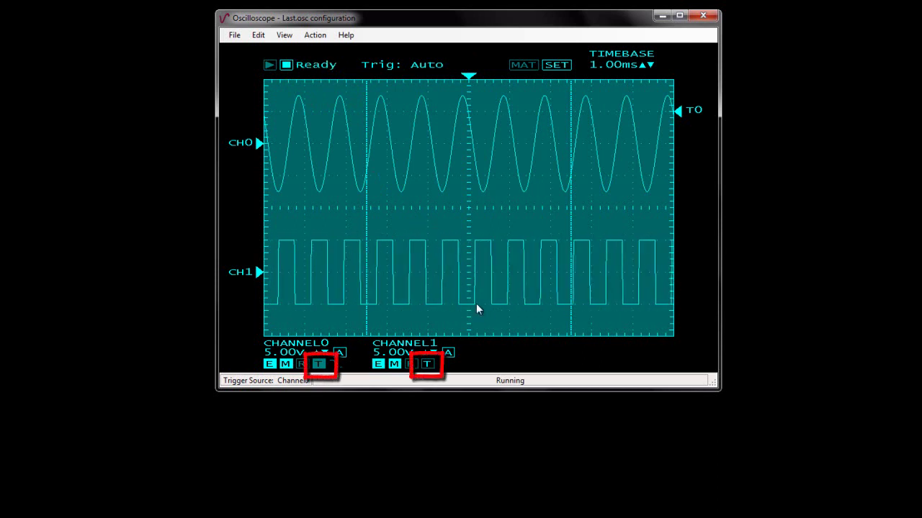
pyautogui.click(426, 367)
pyautogui.moveTo(676, 279)
pyautogui.mouseDown()
pyautogui.moveTo(679, 257)
pyautogui.moveTo(681, 321)
pyautogui.moveTo(677, 268)
pyautogui.mouseUp()
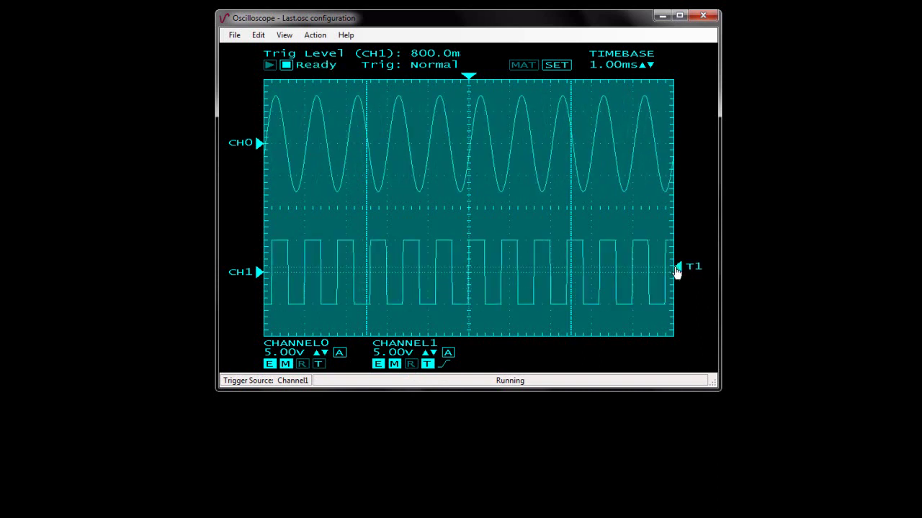
pyautogui.click(288, 65)
pyautogui.click(238, 37)
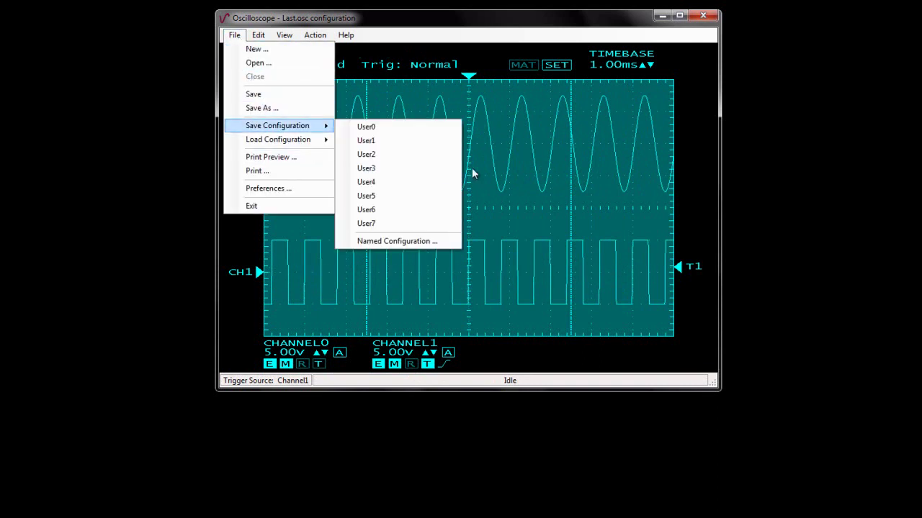
# Step: Close the Oscilloscope window and select Function Generator in the launcher
pyautogui.click(702, 18)
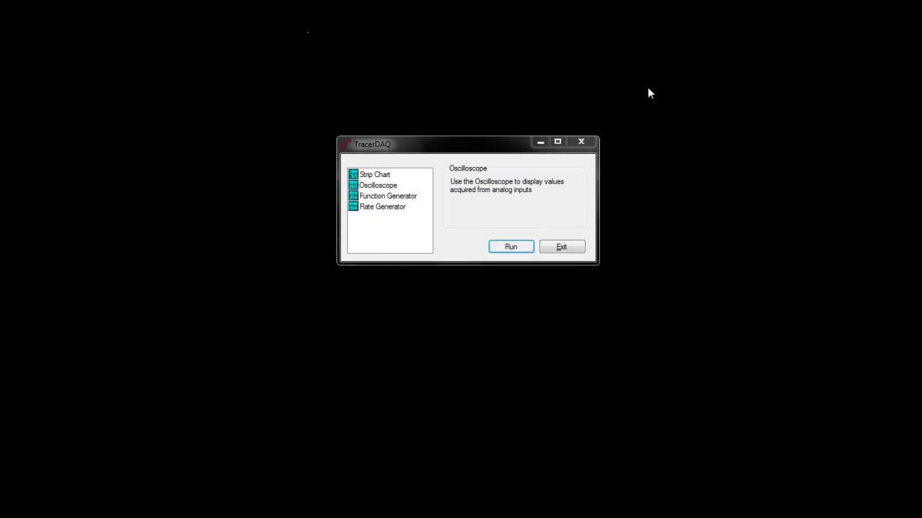
pyautogui.click(393, 197)
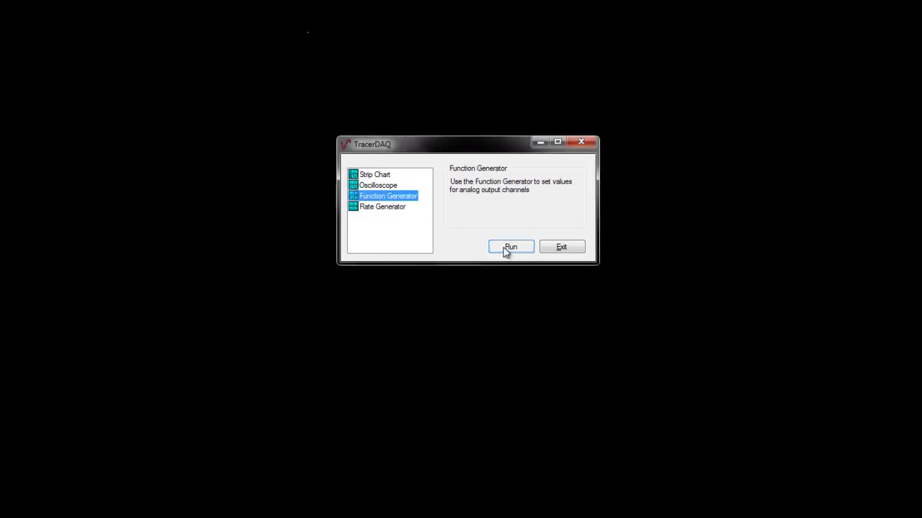
# Step: Launch the Function Generator with a new setup outputting CHANNEL0 on Dev2 USB-1608GX-2AO AO0 at +/-10V
pyautogui.click(507, 249)
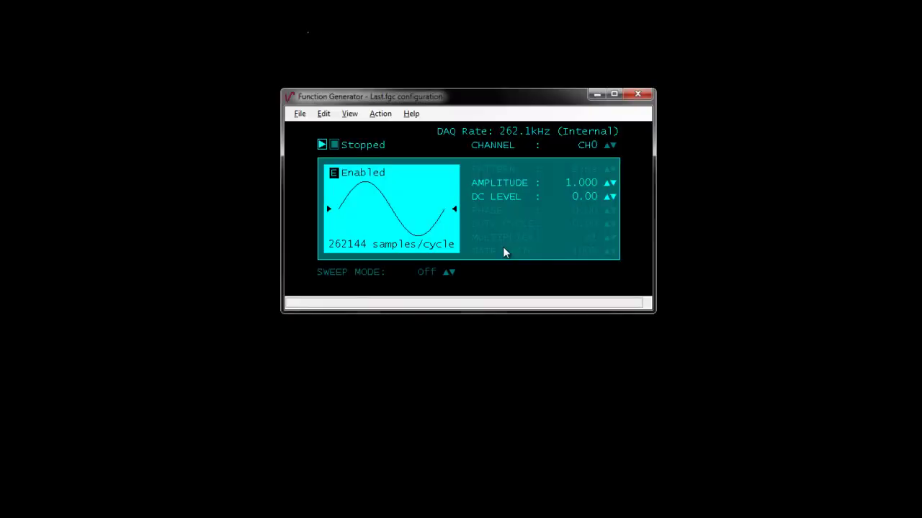
pyautogui.click(299, 114)
pyautogui.click(328, 133)
pyautogui.click(463, 163)
pyautogui.click(452, 185)
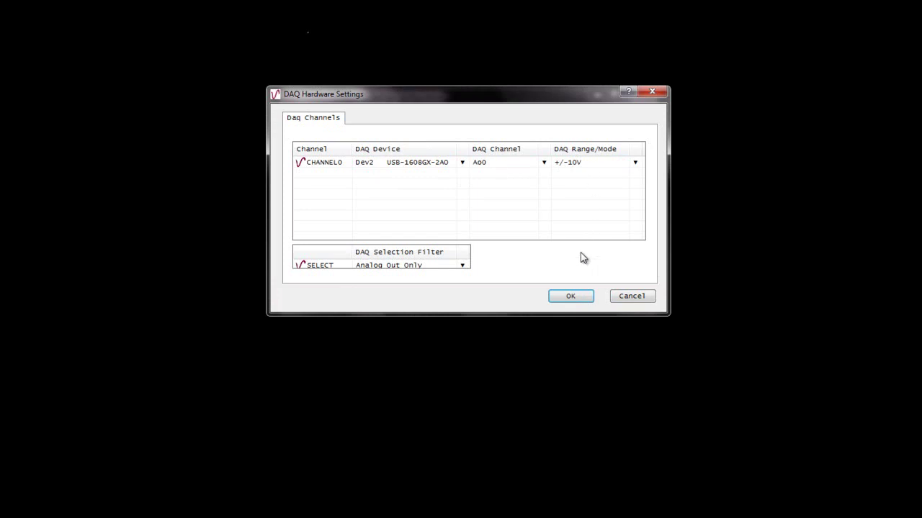
pyautogui.click(571, 299)
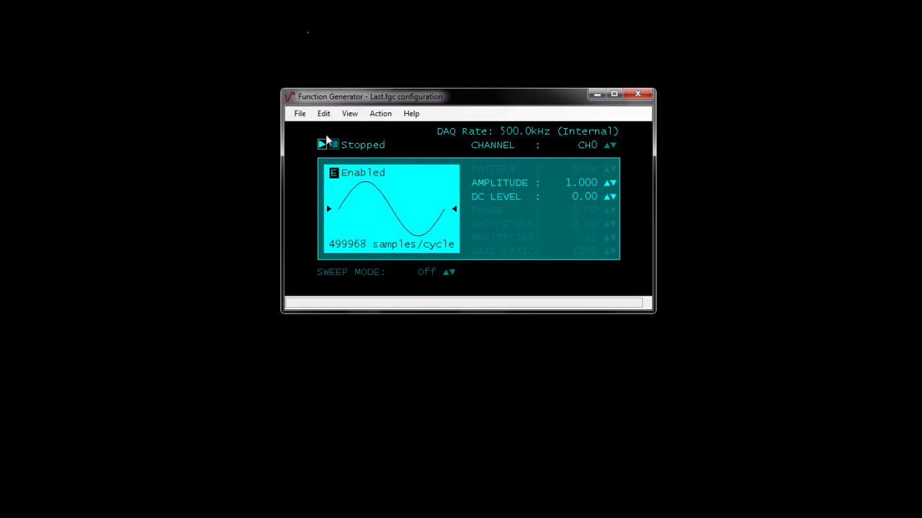
pyautogui.click(323, 116)
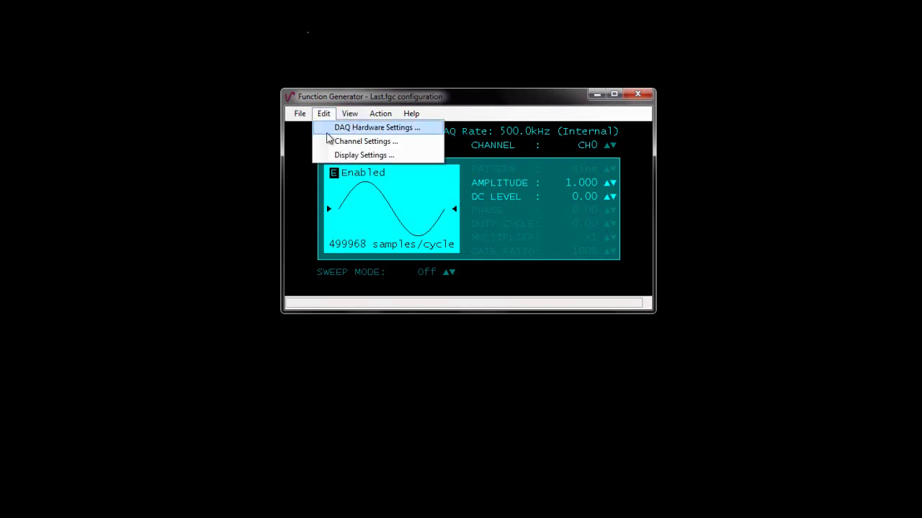
# Step: Set the Function Generator CH0 sine to amplitude 5.000 and DC level -4.000 in Channel Settings
pyautogui.click(333, 141)
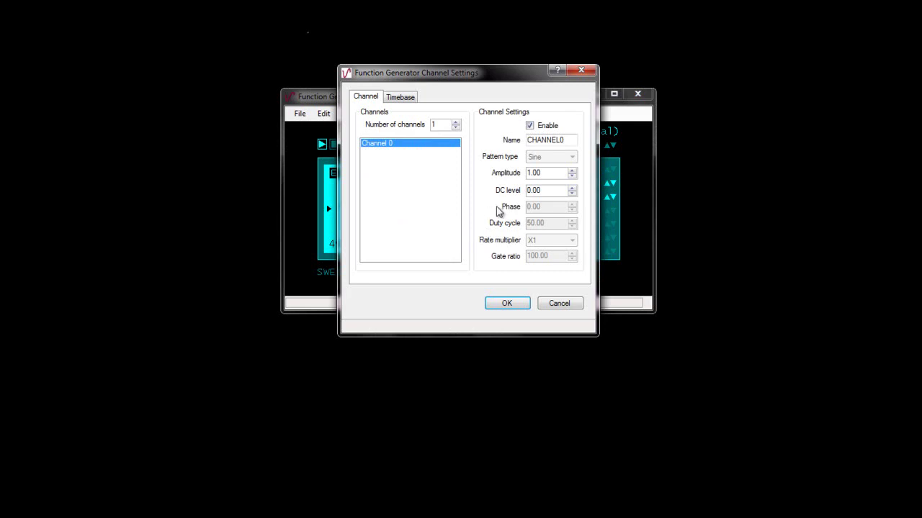
pyautogui.click(572, 176)
pyautogui.click(572, 171)
pyautogui.click(572, 171)
pyautogui.click(572, 171)
pyautogui.click(572, 170)
pyautogui.click(572, 171)
pyautogui.moveTo(524, 83); pyautogui.dragTo(603, 162)
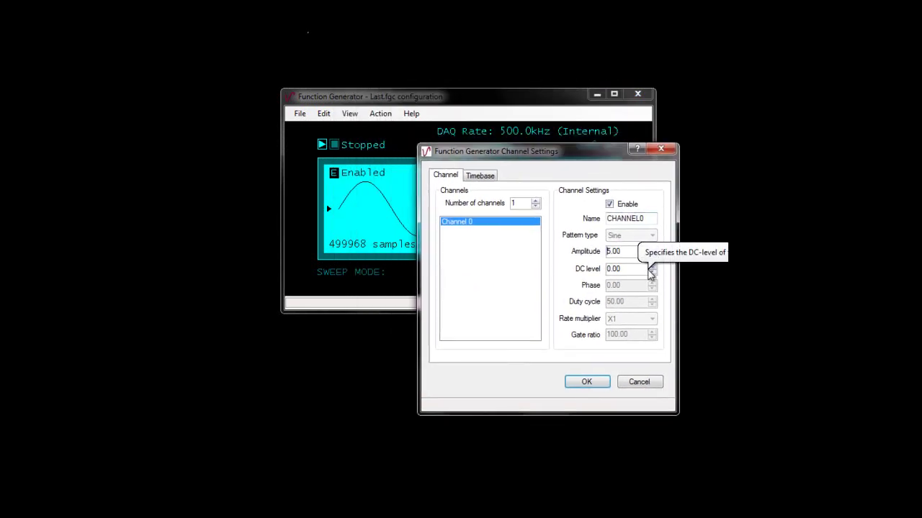
pyautogui.click(650, 266)
pyautogui.click(650, 267)
pyautogui.click(650, 267)
pyautogui.click(650, 266)
pyautogui.write('-4')
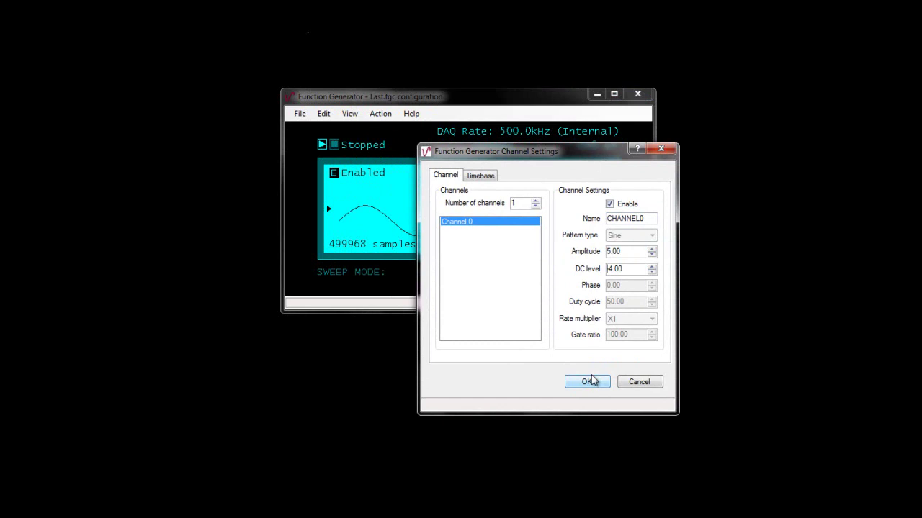
pyautogui.click(589, 381)
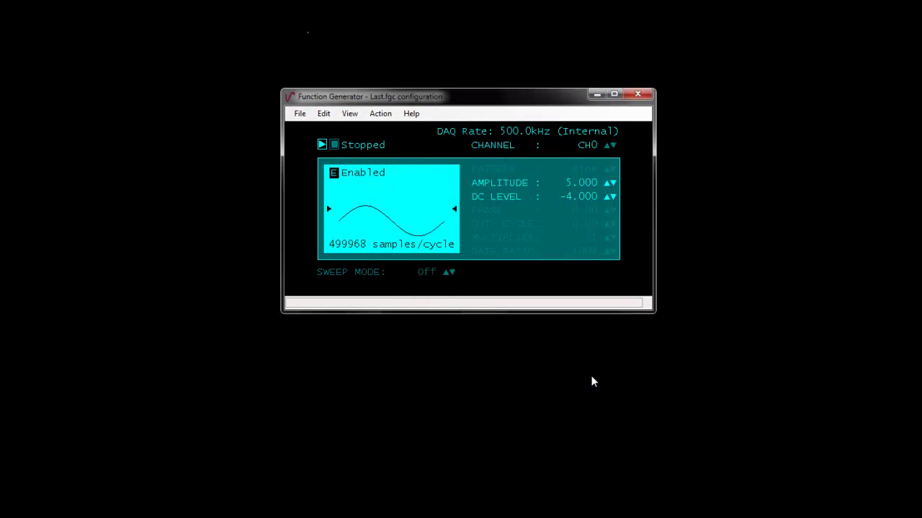
# Step: Run the sine output, tweak it to amplitude 5.060 and DC level -3.910, then stop and close
pyautogui.click(322, 145)
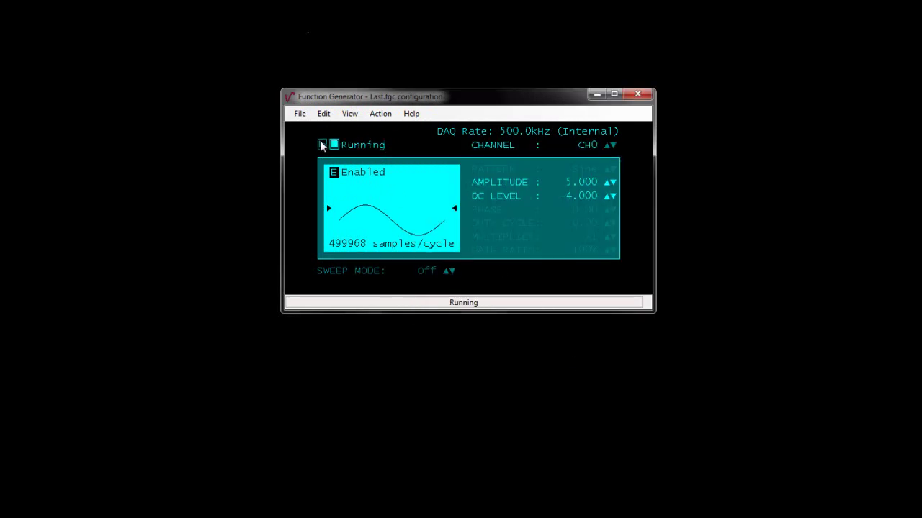
pyautogui.click(607, 195)
pyautogui.click(334, 146)
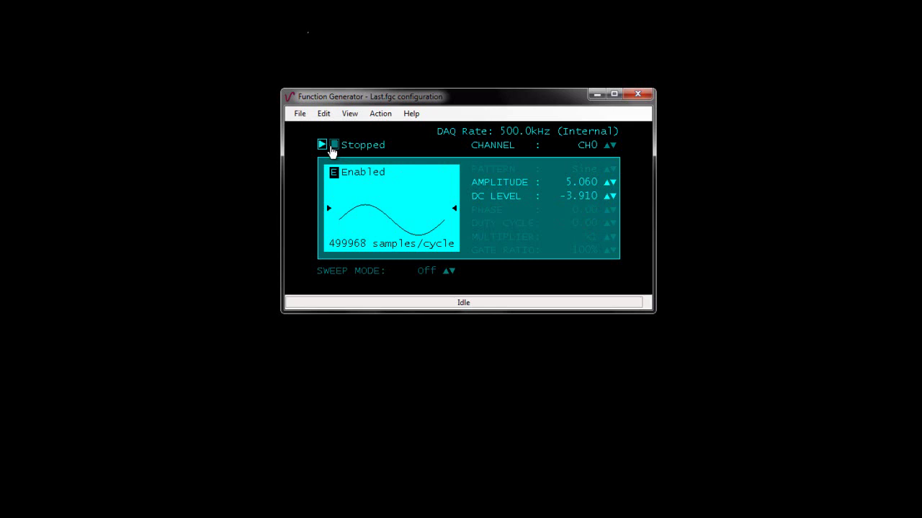
pyautogui.click(637, 94)
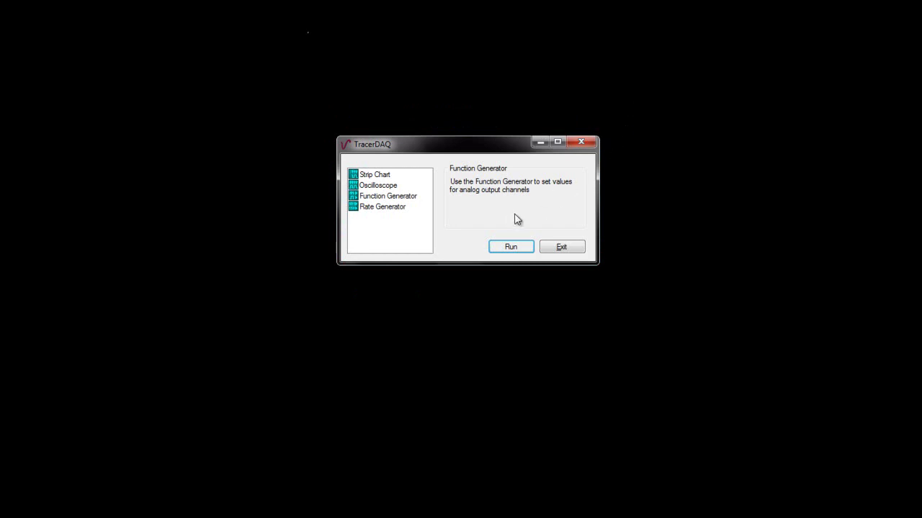
# Step: Launch the Rate Generator and assign Dev2 USB-1608GX-2AO to CHANNEL0 in DAQ Hardware Settings
pyautogui.click(380, 210)
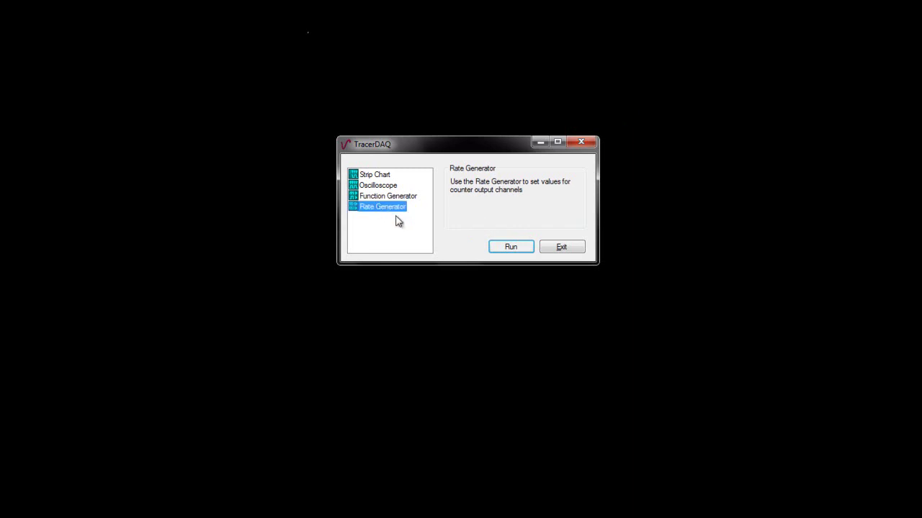
pyautogui.click(508, 247)
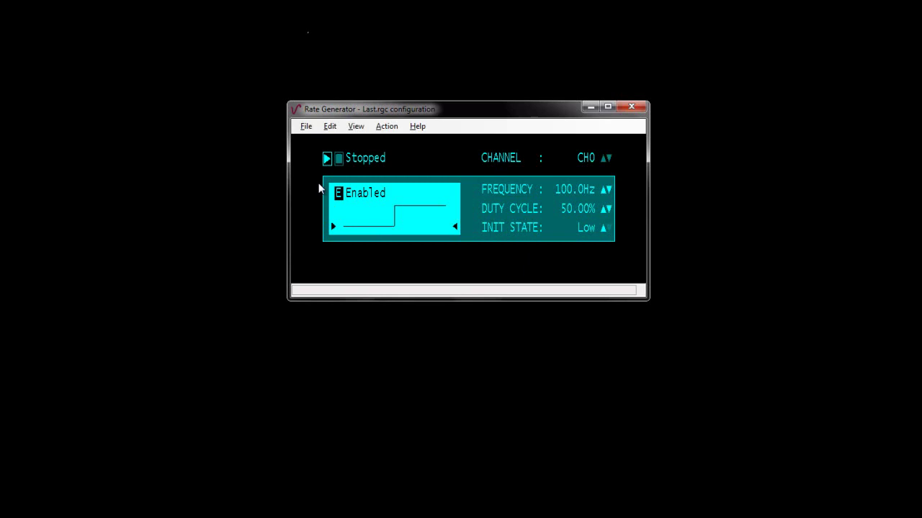
pyautogui.click(306, 126)
pyautogui.click(324, 139)
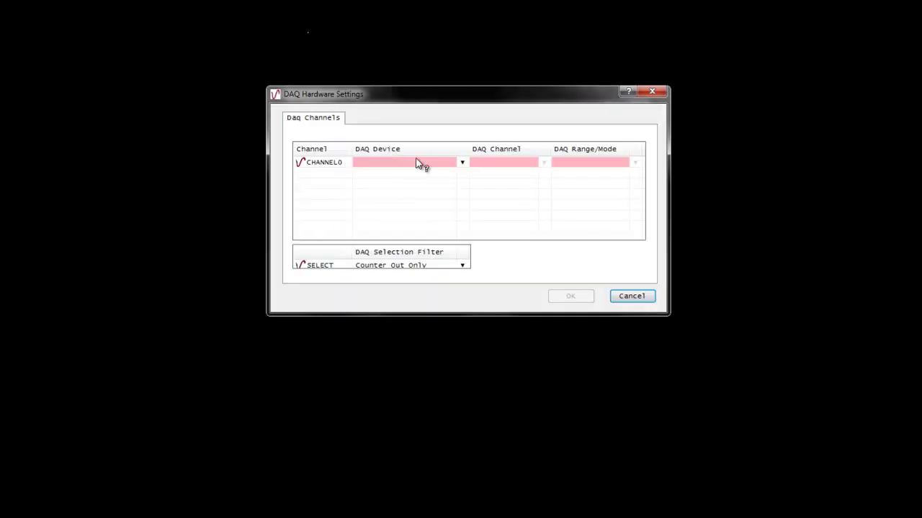
pyautogui.click(462, 165)
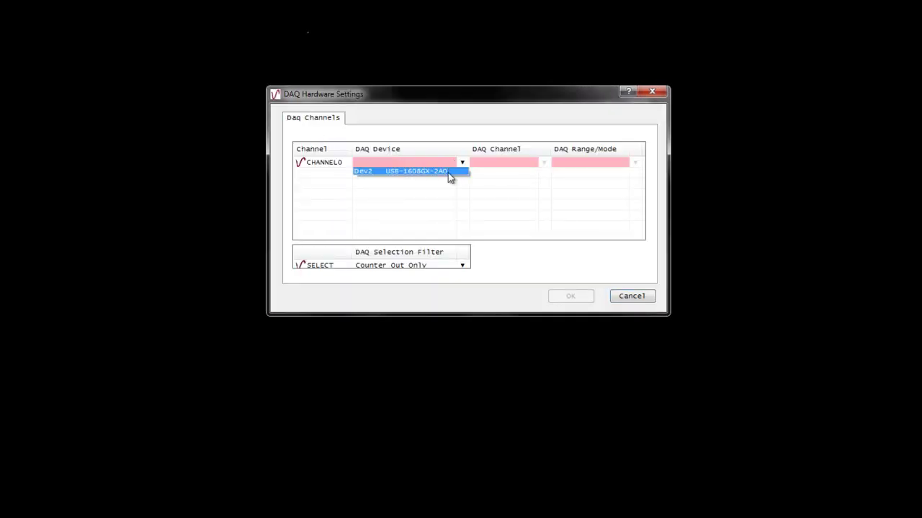
pyautogui.click(448, 173)
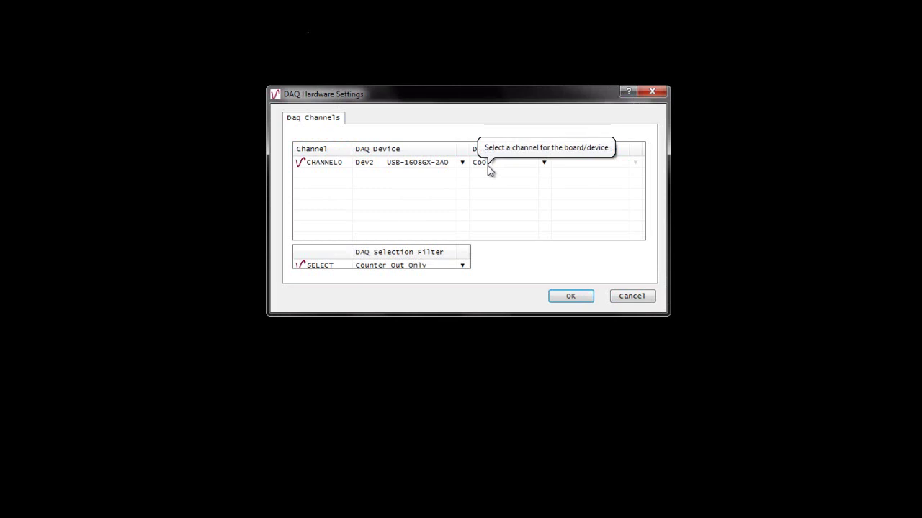
pyautogui.click(569, 297)
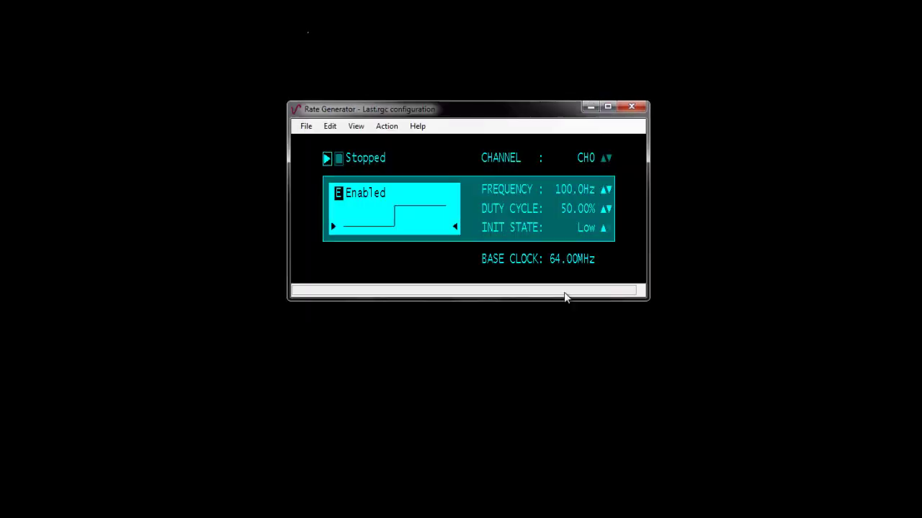
# Step: Give Rate Generator CH0 a High initial state, 104.00 Hz frequency and 45.00% duty cycle
pyautogui.click(329, 126)
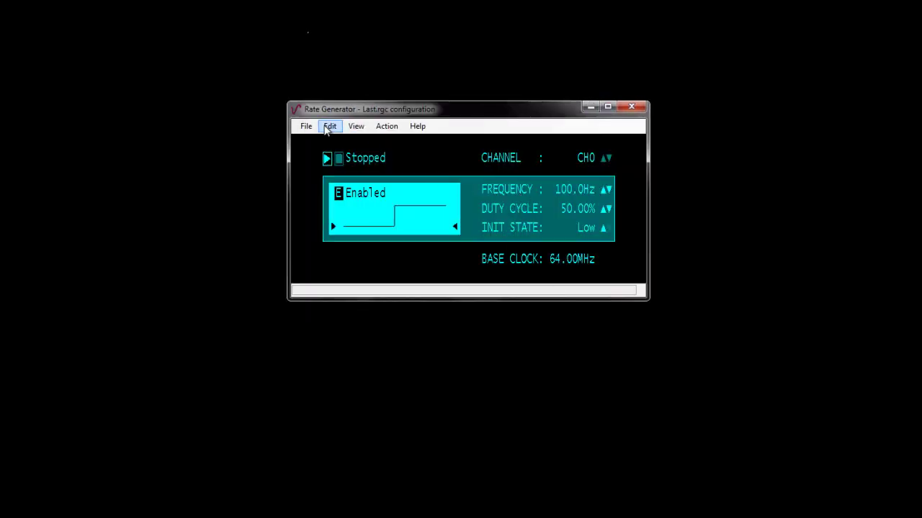
pyautogui.click(358, 153)
pyautogui.moveTo(485, 110); pyautogui.dragTo(527, 268)
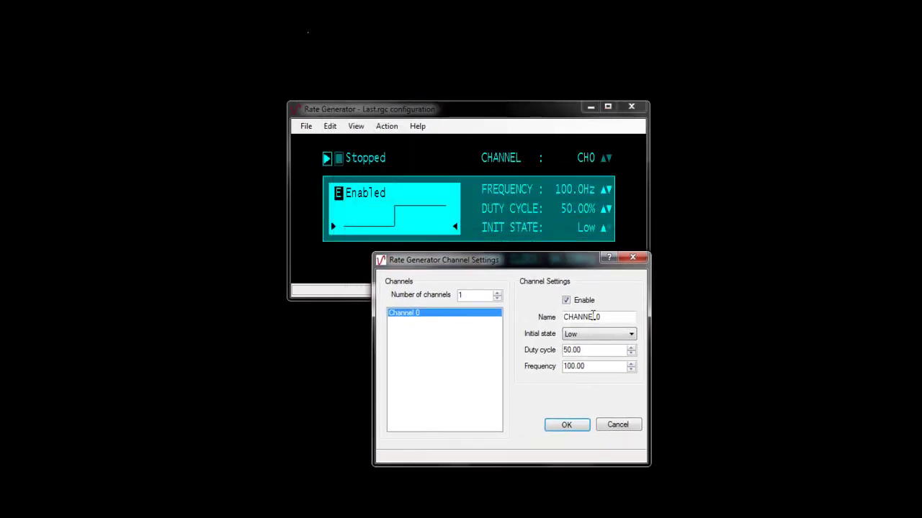
pyautogui.click(586, 337)
pyautogui.click(587, 354)
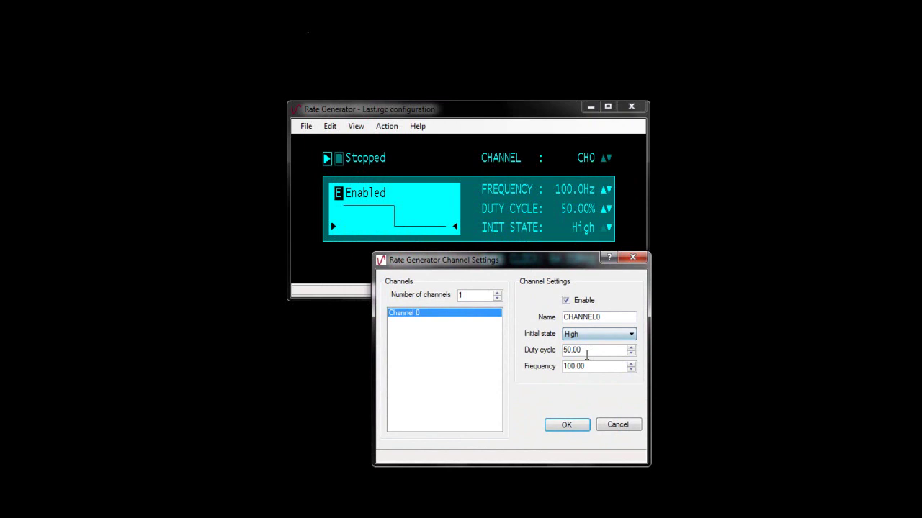
pyautogui.click(630, 364)
pyautogui.click(631, 353)
pyautogui.click(631, 352)
pyautogui.click(631, 353)
pyautogui.click(631, 354)
pyautogui.click(631, 353)
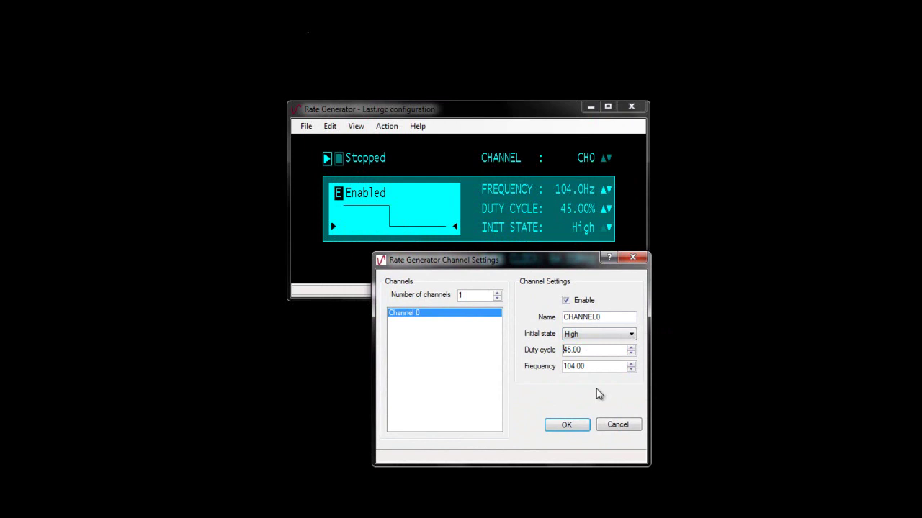
pyautogui.click(567, 424)
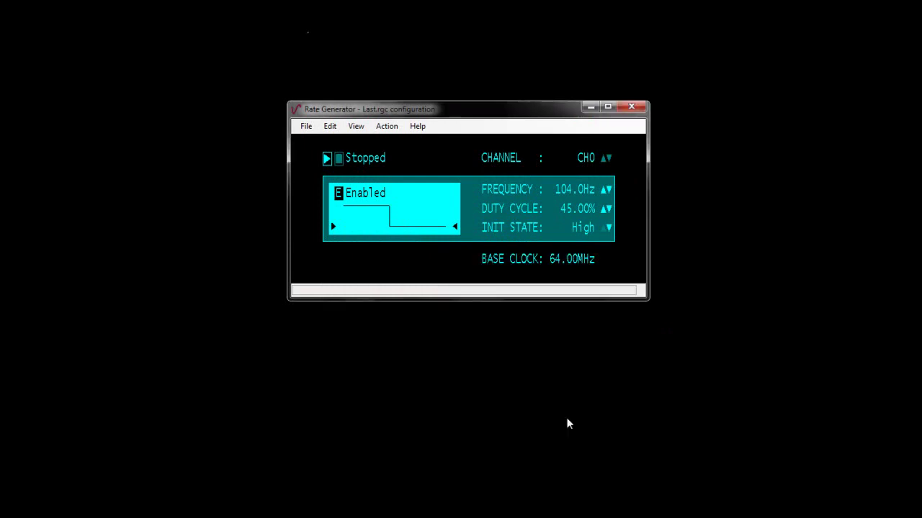
# Step: Run the rate output, retune to Low start, 99.70 Hz and 41.00% duty, then stop and close
pyautogui.click(326, 161)
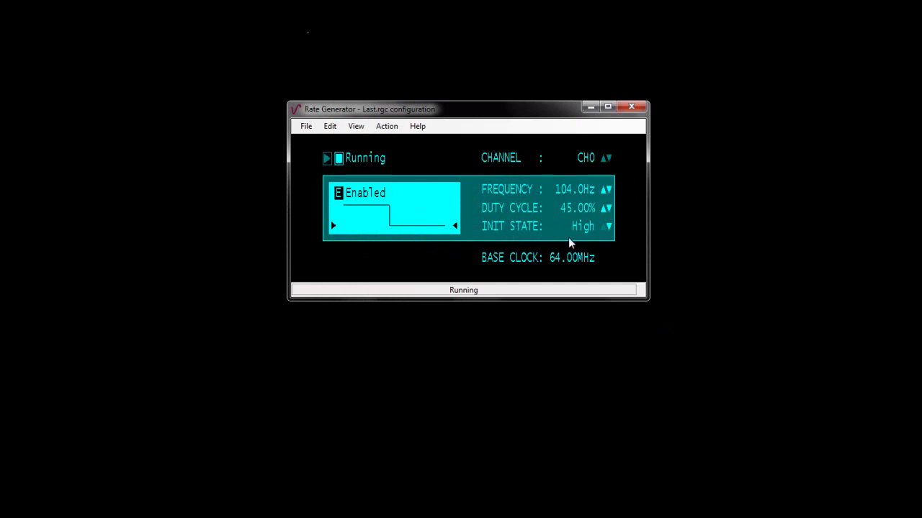
pyautogui.click(608, 227)
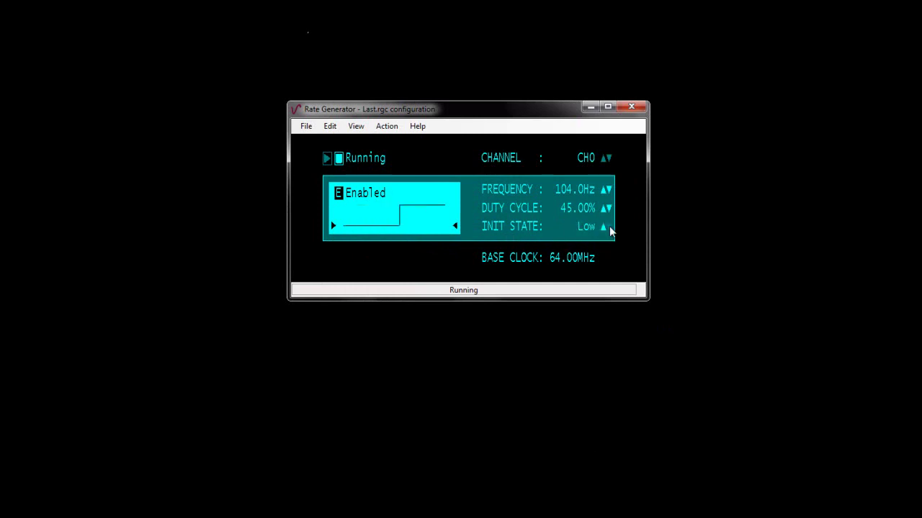
pyautogui.click(608, 190)
pyautogui.click(608, 190)
pyautogui.click(608, 191)
pyautogui.click(609, 209)
pyautogui.click(609, 209)
pyautogui.click(609, 209)
pyautogui.click(609, 209)
pyautogui.click(338, 160)
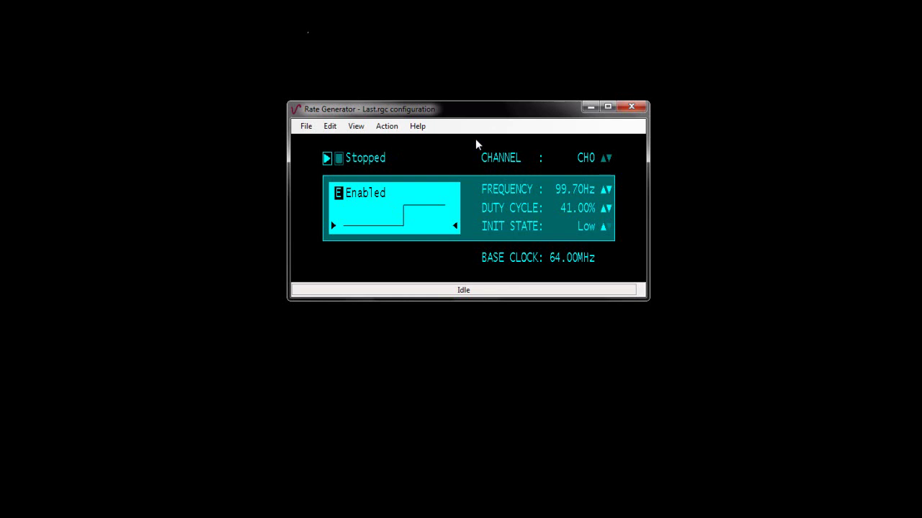
pyautogui.click(625, 109)
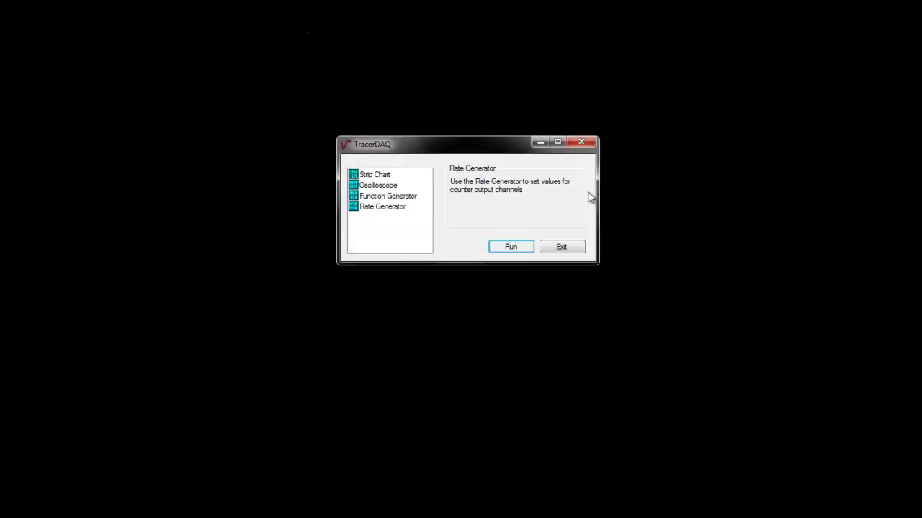